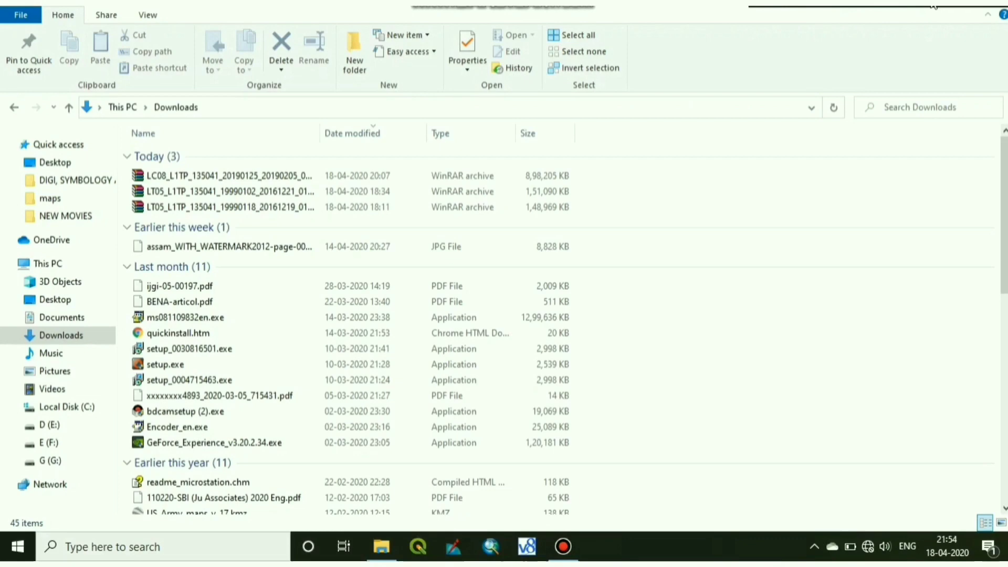
Step: Select the LC08_L1TP Landsat 8 archive in the Downloads folder
{"action": "left_click", "coordinate": [479, 175]}
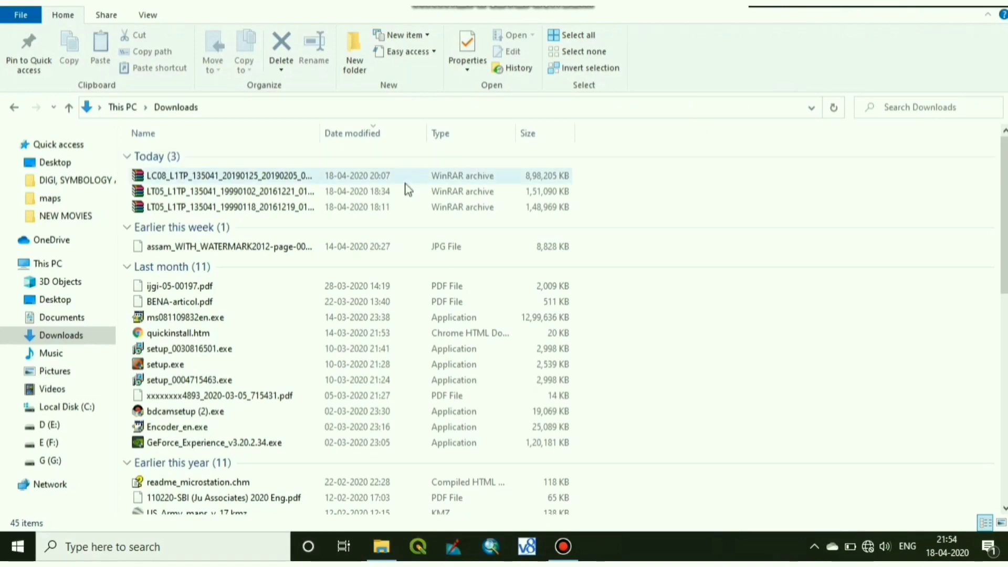
{"action": "left_click", "coordinate": [389, 182]}
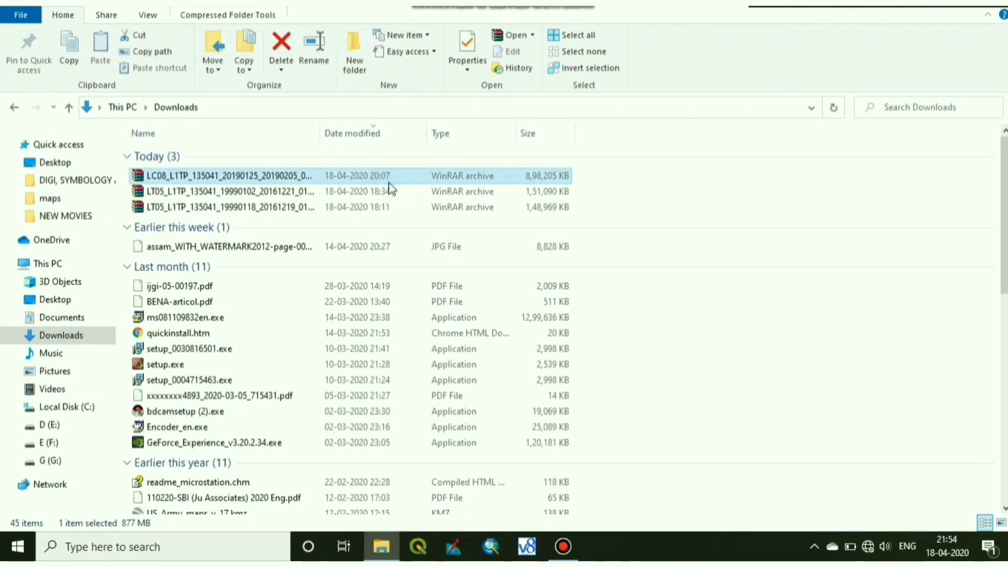
Step: Unpack the LC08 archive with WinRAR's Extract files into G:\PROJECT
{"action": "right_click", "coordinate": [389, 188]}
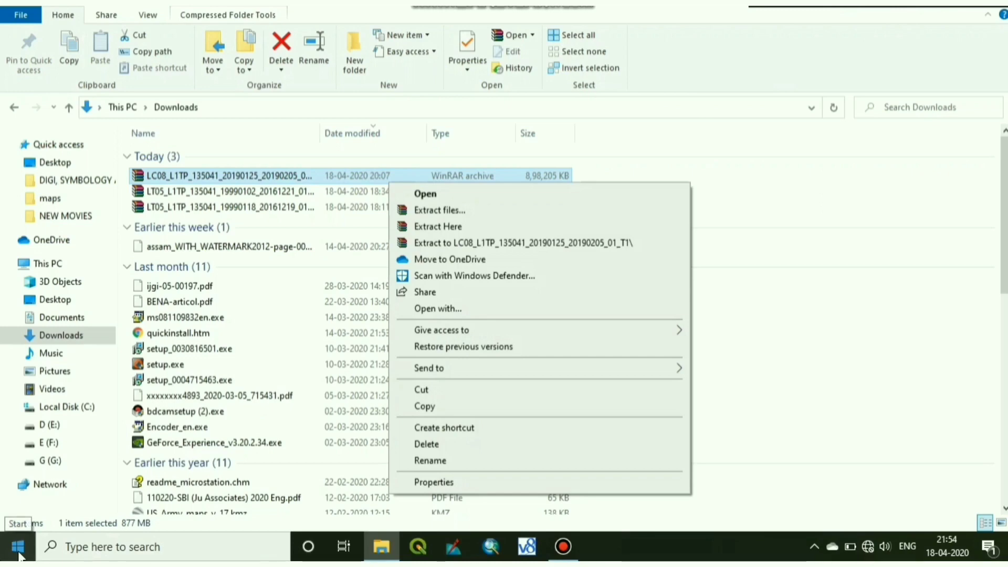
{"action": "left_click", "coordinate": [441, 210]}
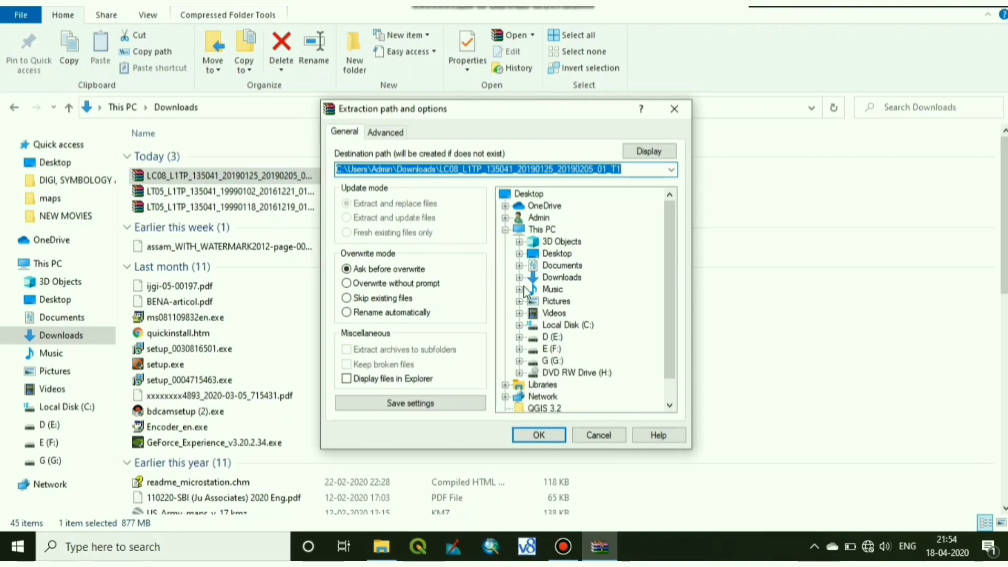
{"action": "scroll", "coordinate": [667, 337], "scroll_direction": "down", "scroll_amount": 1}
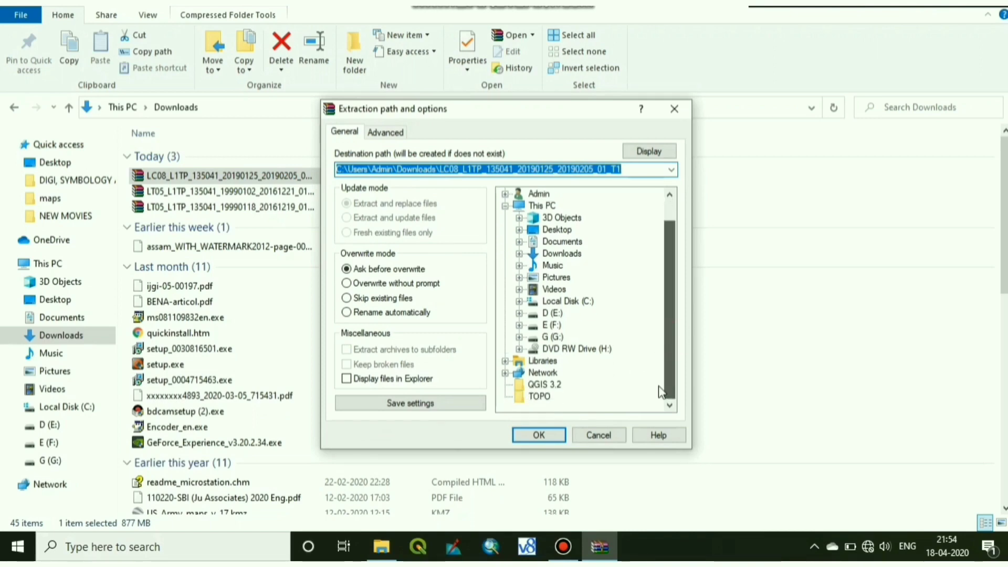
{"action": "left_click", "coordinate": [518, 336]}
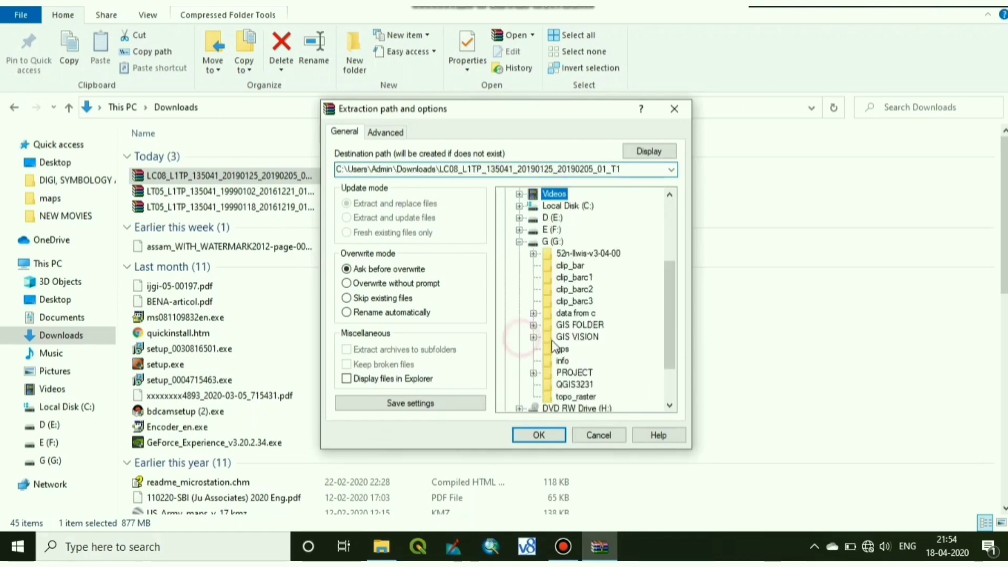
{"action": "scroll", "coordinate": [572, 348], "scroll_direction": "down", "scroll_amount": 1}
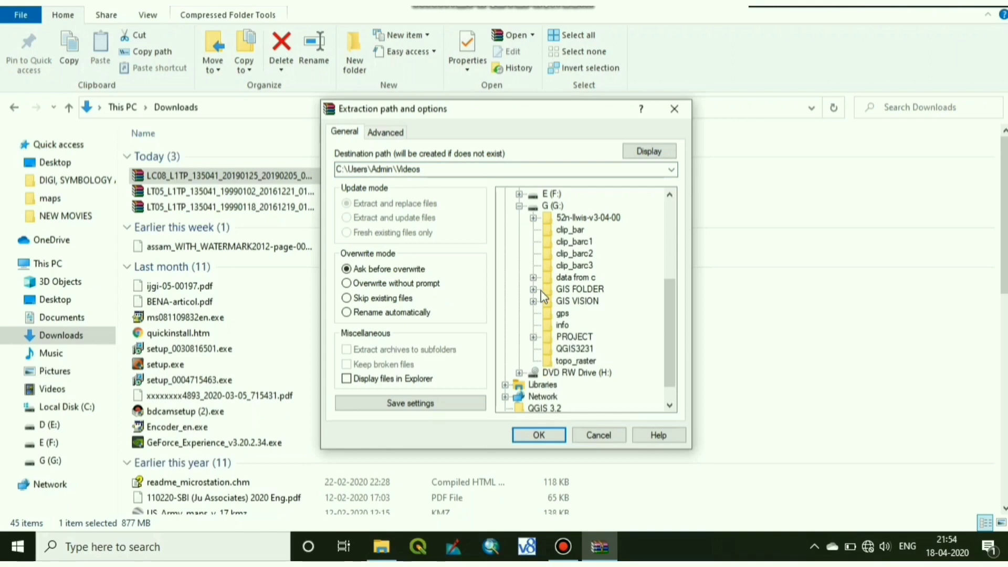
{"action": "left_click", "coordinate": [574, 336]}
{"action": "left_click", "coordinate": [541, 436]}
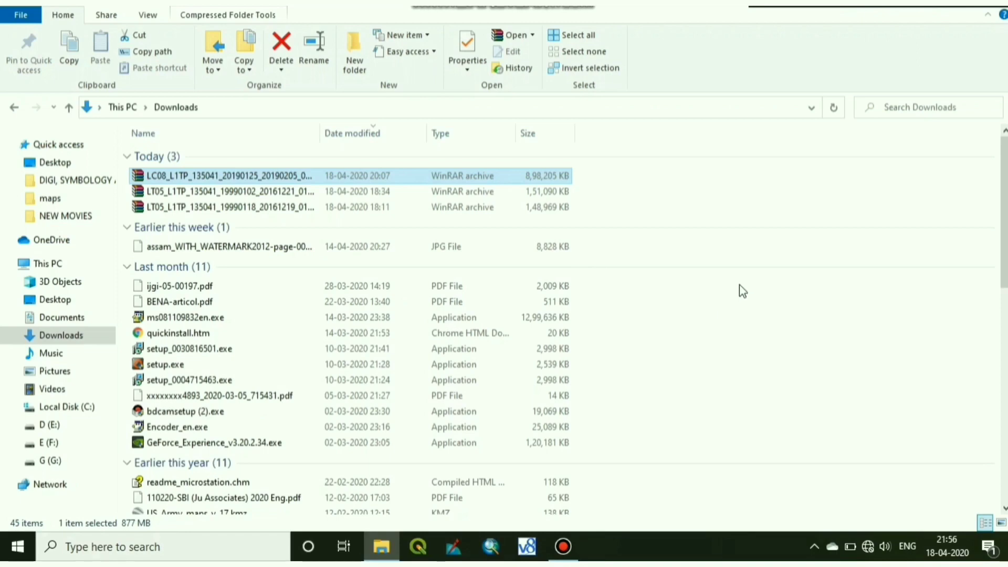
Step: Browse drive G (G:) to list its folders, including PROJECT
{"action": "left_click", "coordinate": [50, 461]}
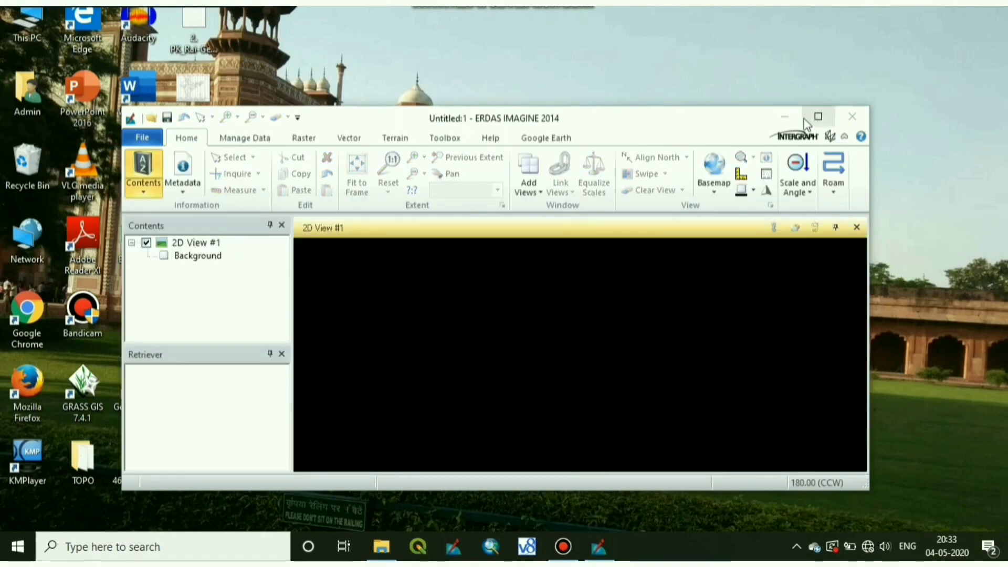
Step: Maximize ERDAS IMAGINE, show Contents, and bring up the Raster tab's Spectral tools list
{"action": "left_click", "coordinate": [816, 118]}
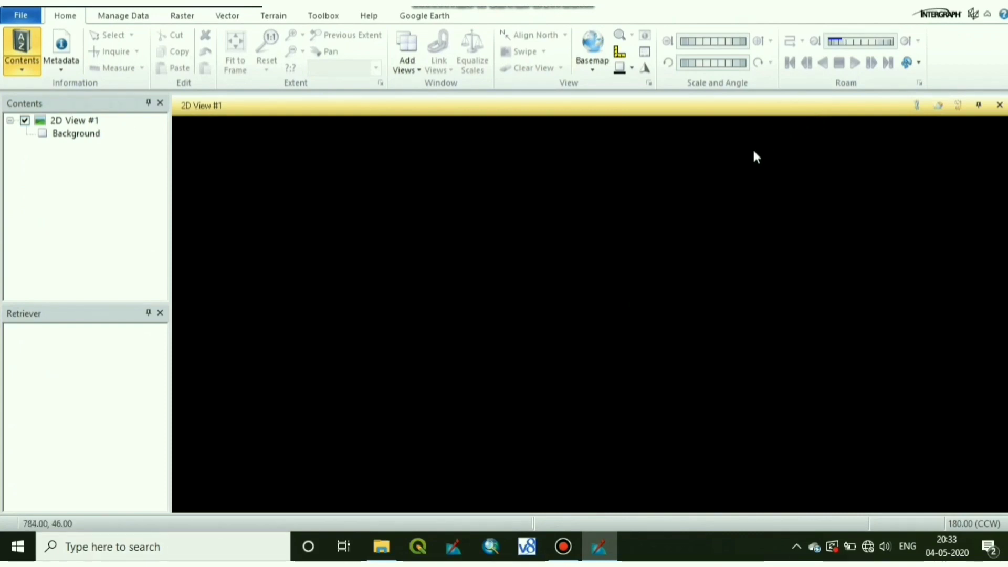
{"action": "left_click", "coordinate": [18, 70]}
{"action": "left_click", "coordinate": [188, 19]}
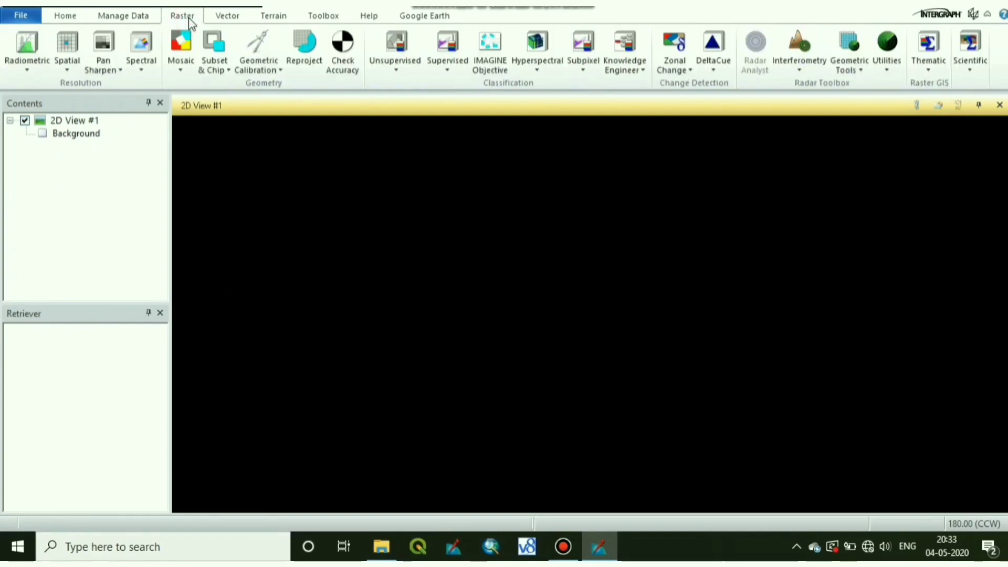
{"action": "left_click", "coordinate": [139, 73]}
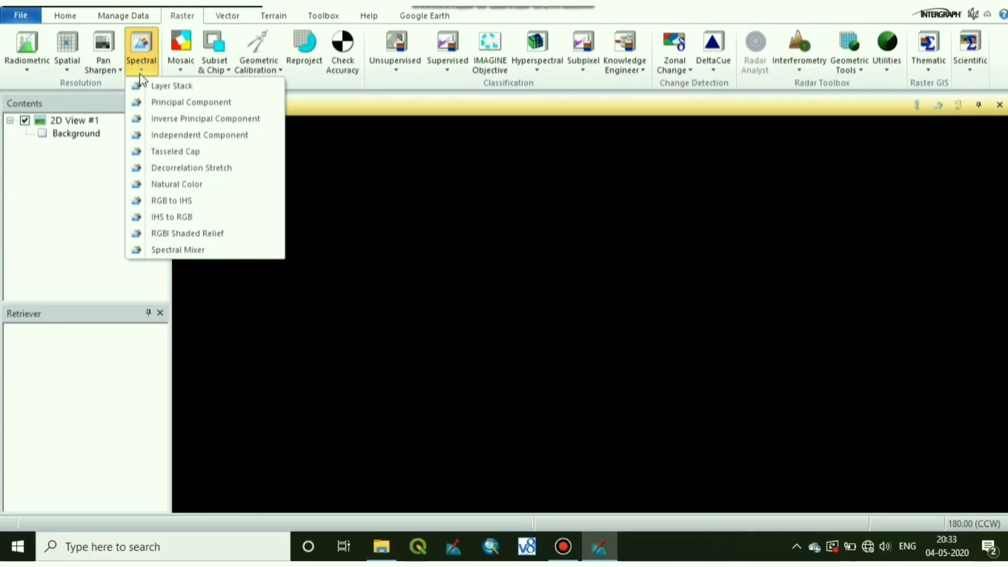
{"action": "left_click", "coordinate": [167, 9]}
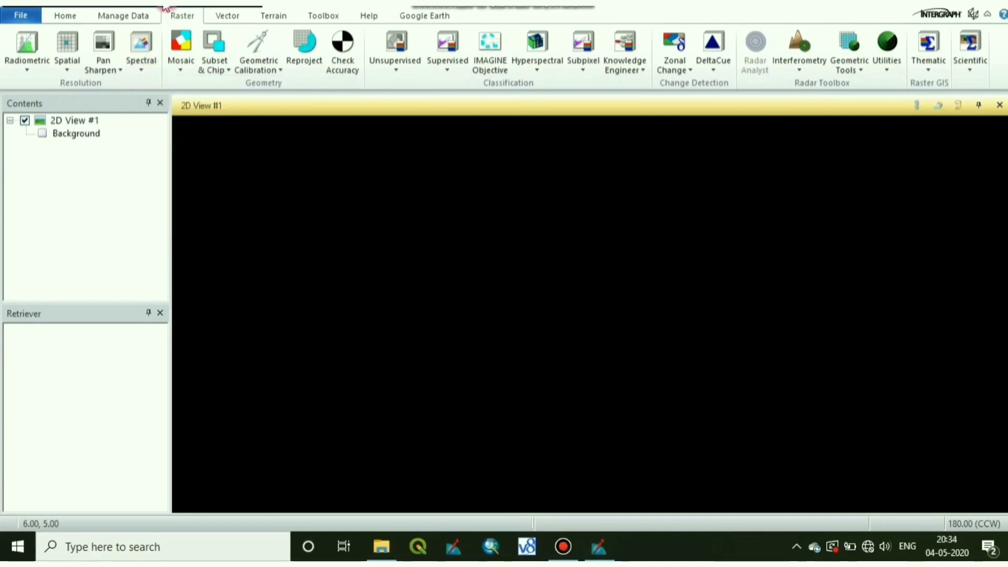
{"action": "left_click", "coordinate": [145, 73]}
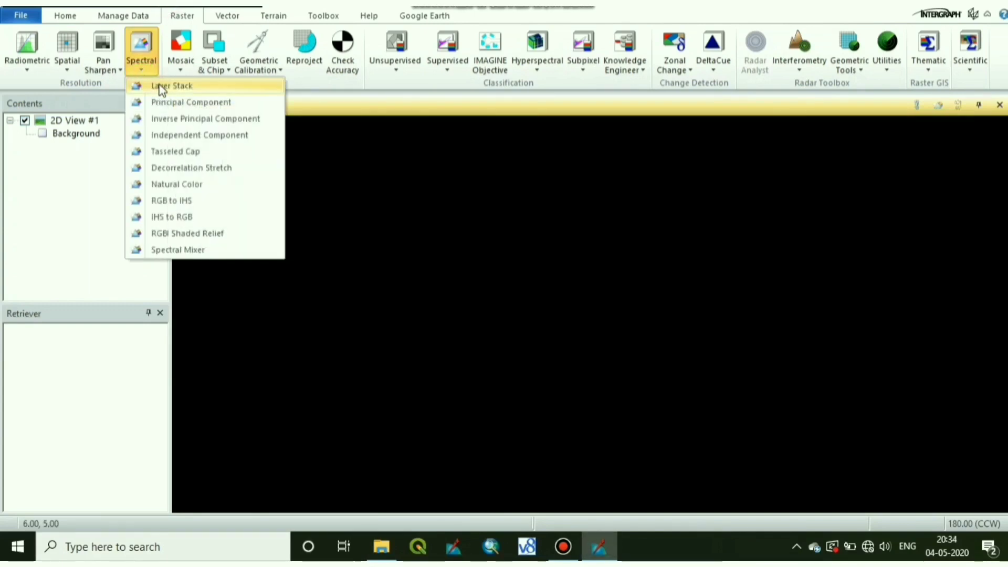
Step: Launch Layer Stack with G:/PROJECT/DIBRUGARH/1999 jan 1/B1.TIF as the input file
{"action": "left_click", "coordinate": [158, 84]}
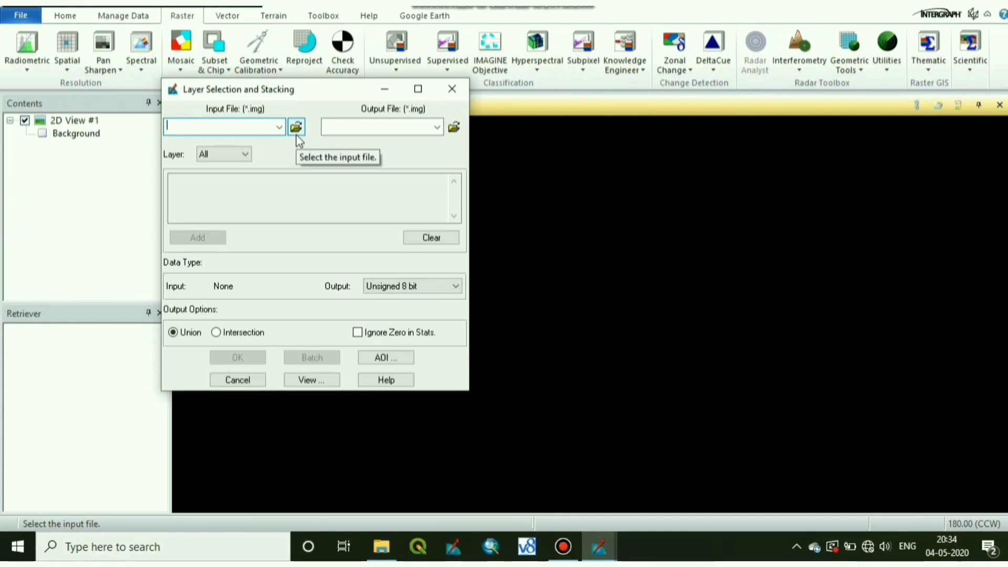
{"action": "left_click", "coordinate": [296, 130]}
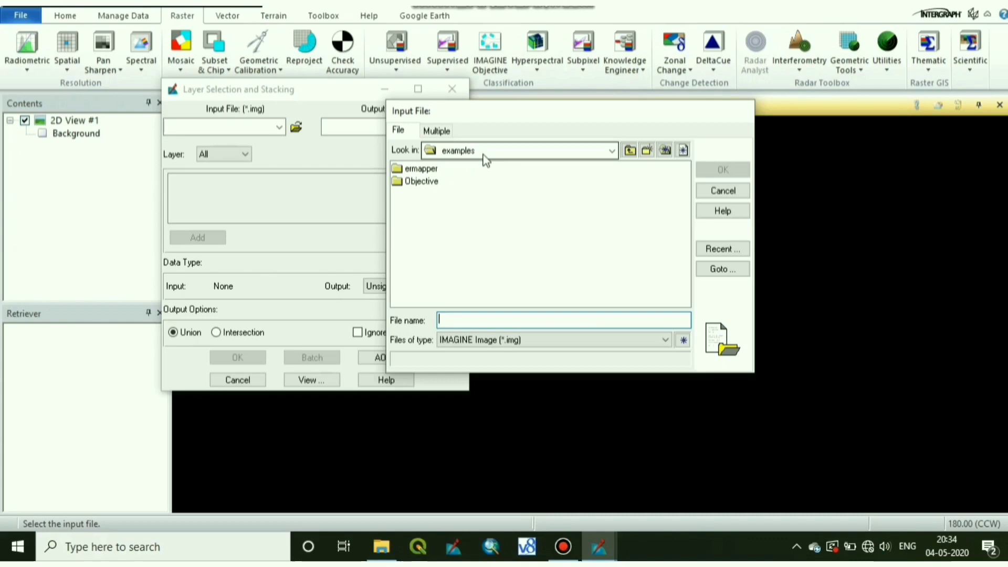
{"action": "left_click", "coordinate": [485, 153]}
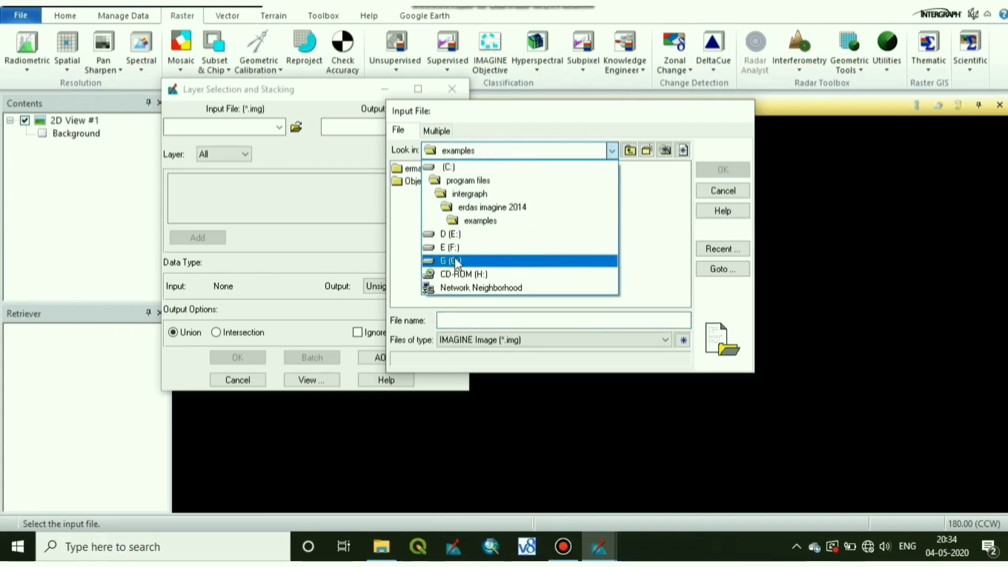
{"action": "left_click", "coordinate": [456, 261]}
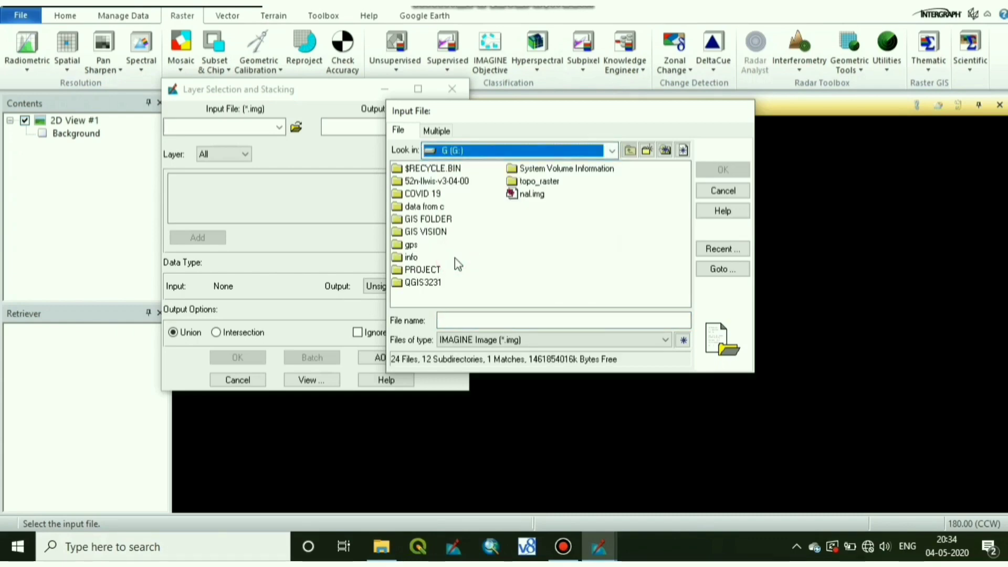
{"action": "double_click", "coordinate": [424, 270]}
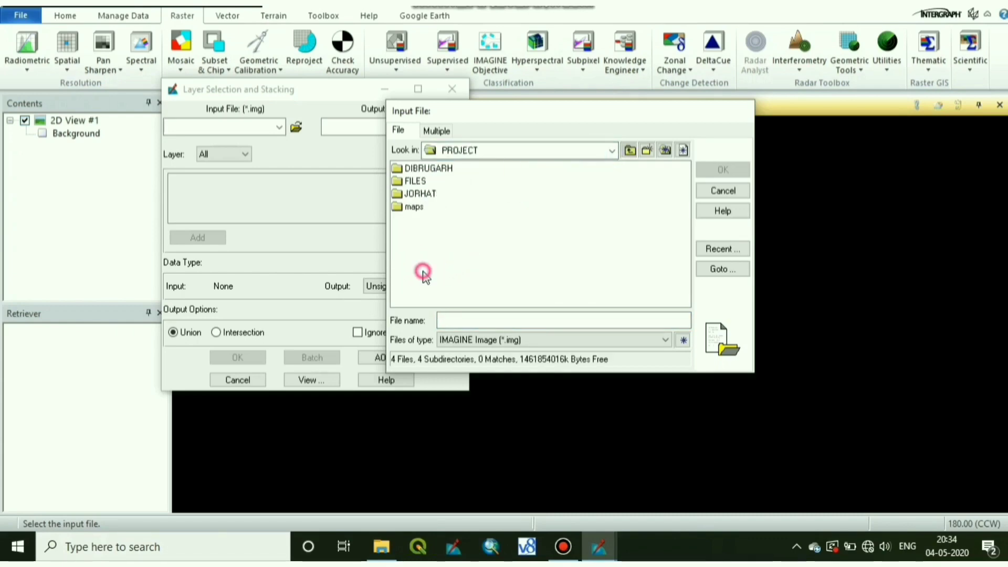
{"action": "double_click", "coordinate": [419, 169]}
{"action": "double_click", "coordinate": [419, 169]}
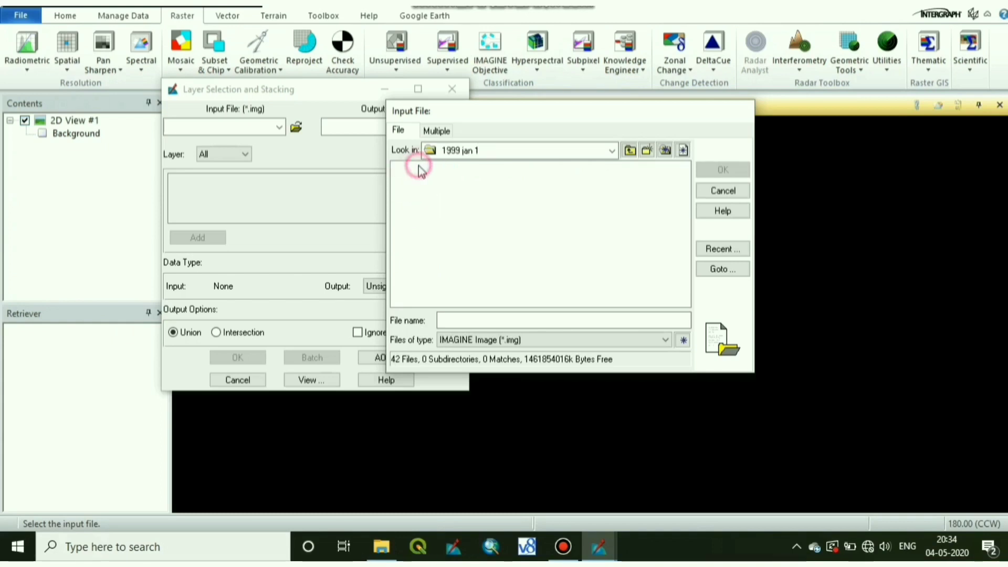
{"action": "left_click", "coordinate": [493, 341]}
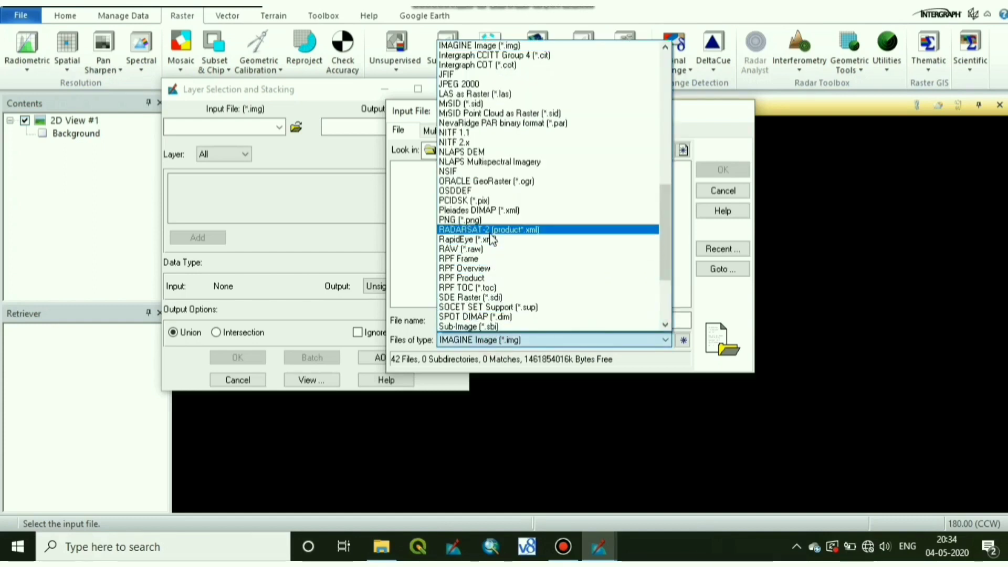
{"action": "scroll", "coordinate": [490, 235], "scroll_direction": "up", "scroll_amount": 5}
{"action": "scroll", "coordinate": [490, 234], "scroll_direction": "up", "scroll_amount": 5}
{"action": "scroll", "coordinate": [490, 234], "scroll_direction": "up", "scroll_amount": 5}
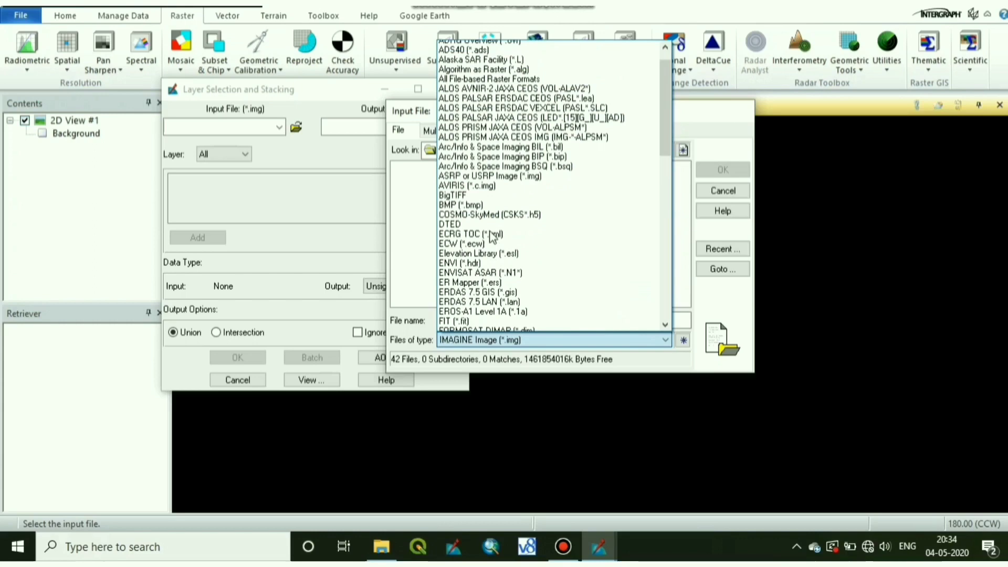
{"action": "scroll", "coordinate": [490, 236], "scroll_direction": "up", "scroll_amount": 5}
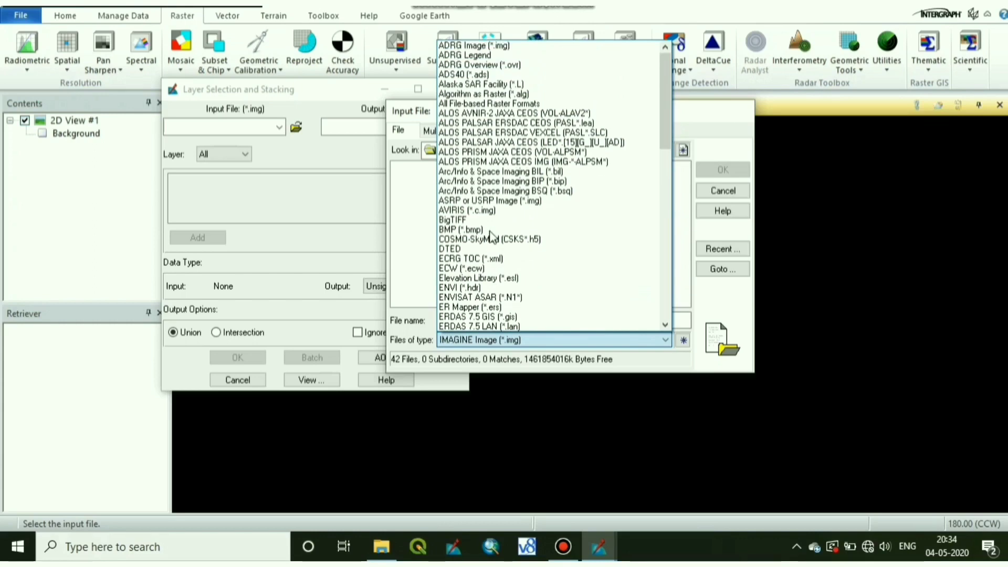
{"action": "left_click", "coordinate": [489, 106]}
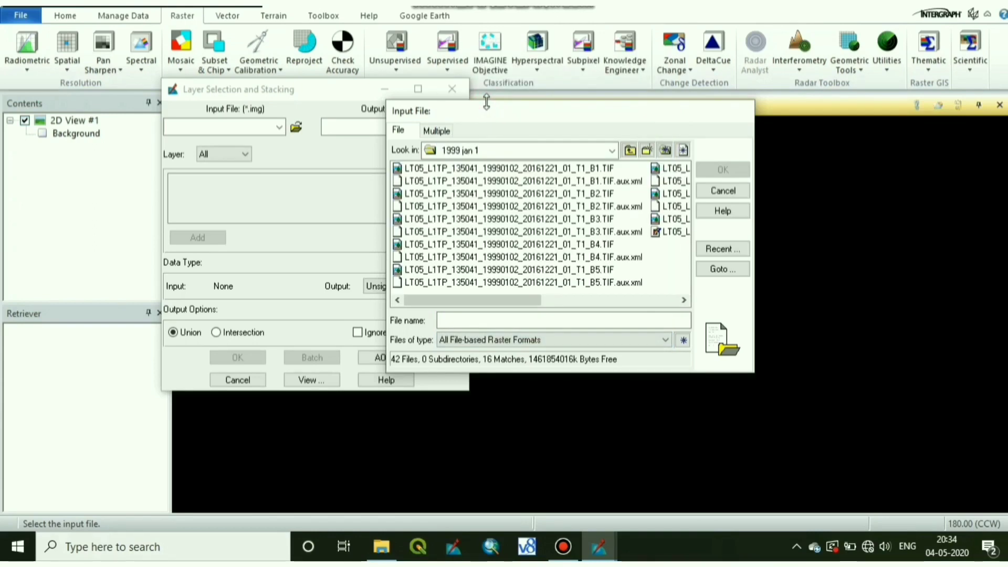
{"action": "left_click", "coordinate": [451, 170]}
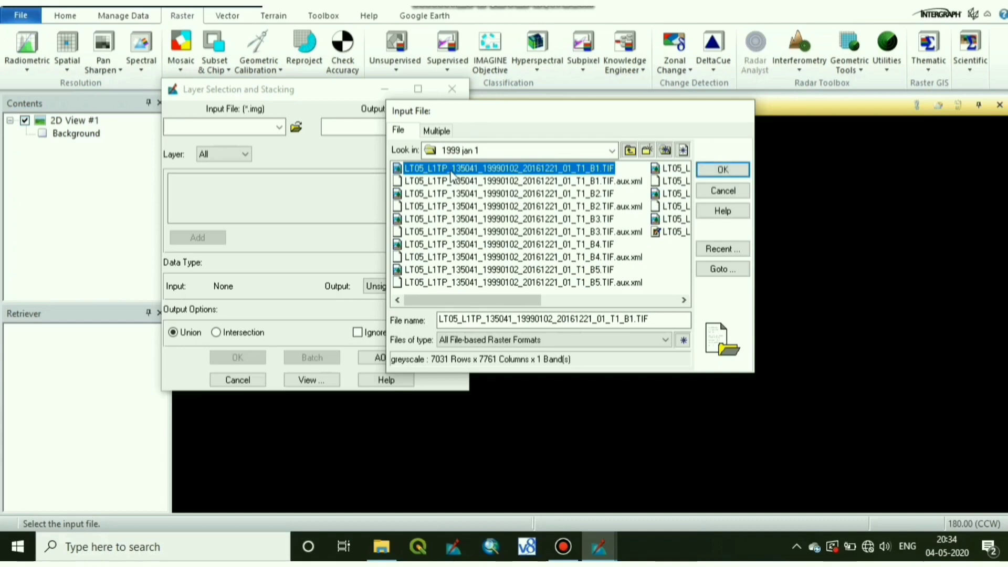
{"action": "left_click", "coordinate": [720, 171]}
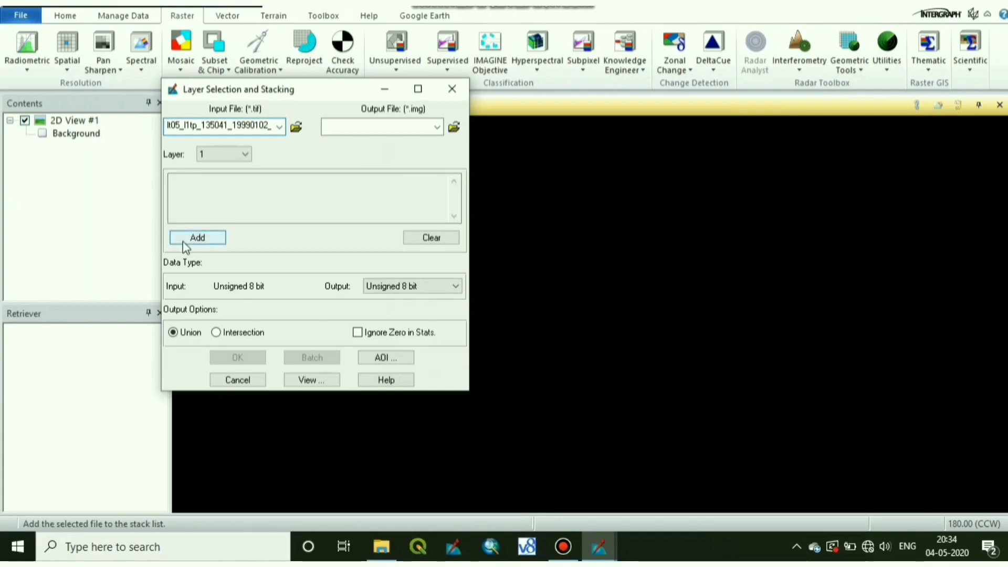
Step: Add band 1 to the stack list, then select and add band 2
{"action": "left_click", "coordinate": [186, 248]}
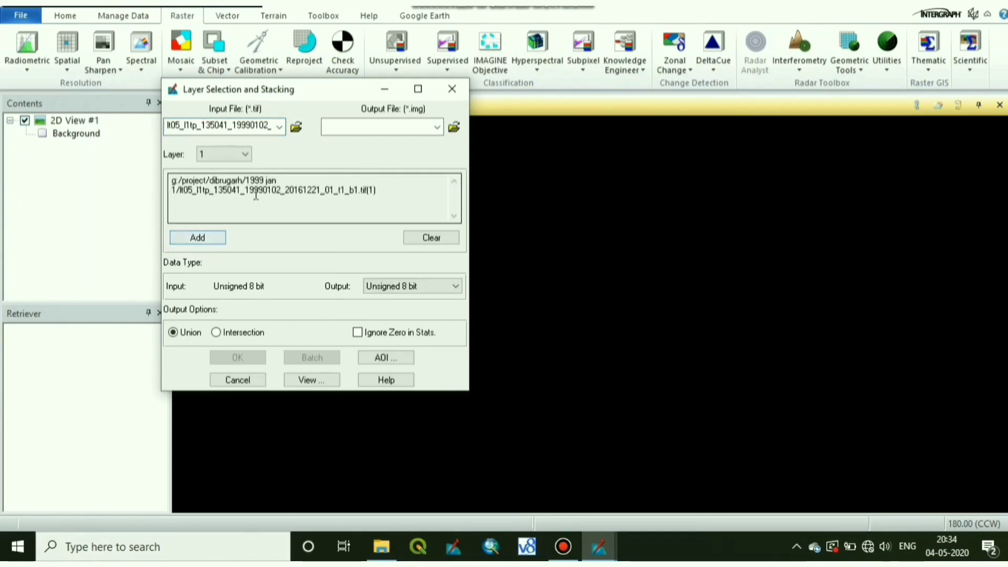
{"action": "left_click", "coordinate": [291, 134]}
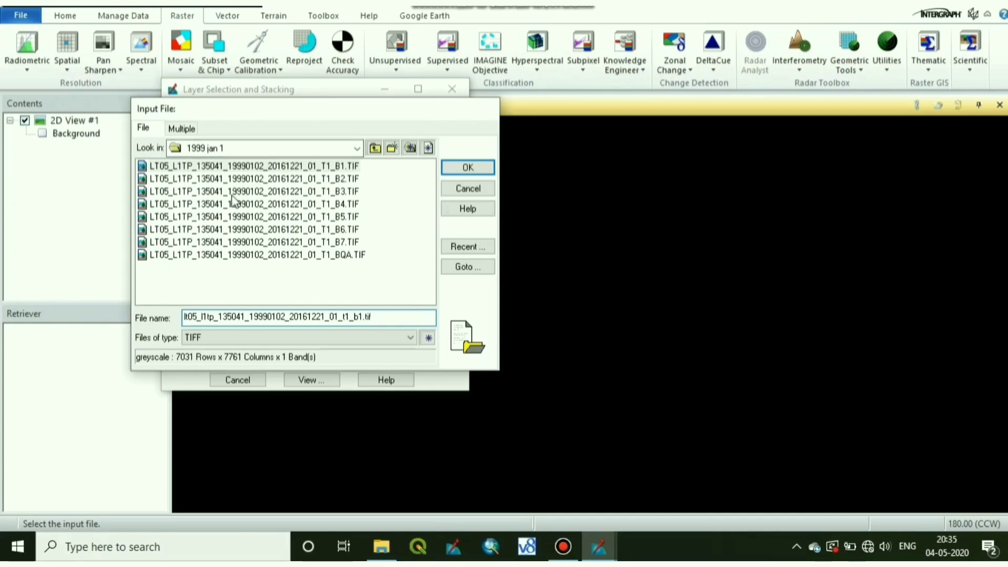
{"action": "left_click", "coordinate": [230, 180]}
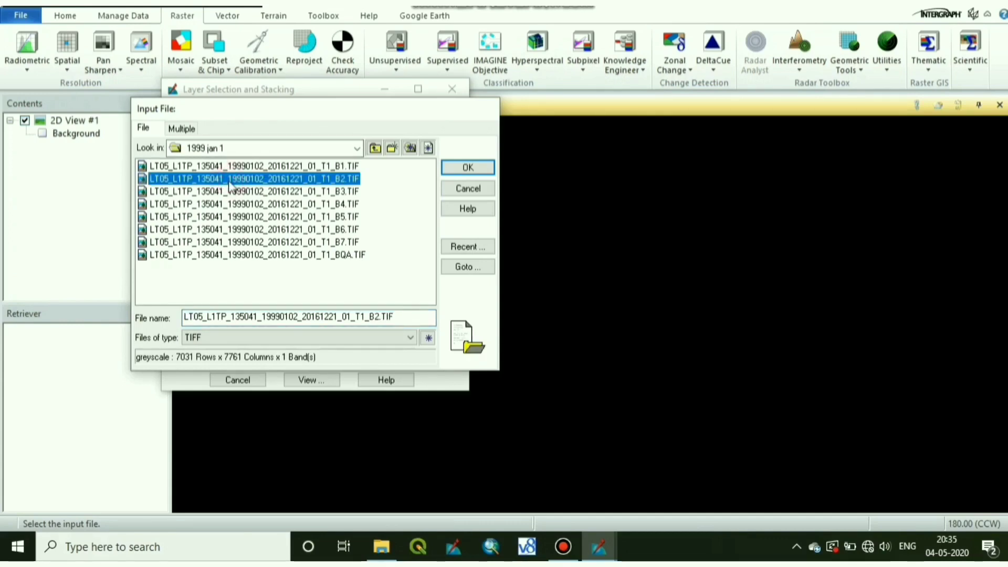
{"action": "left_click", "coordinate": [464, 170]}
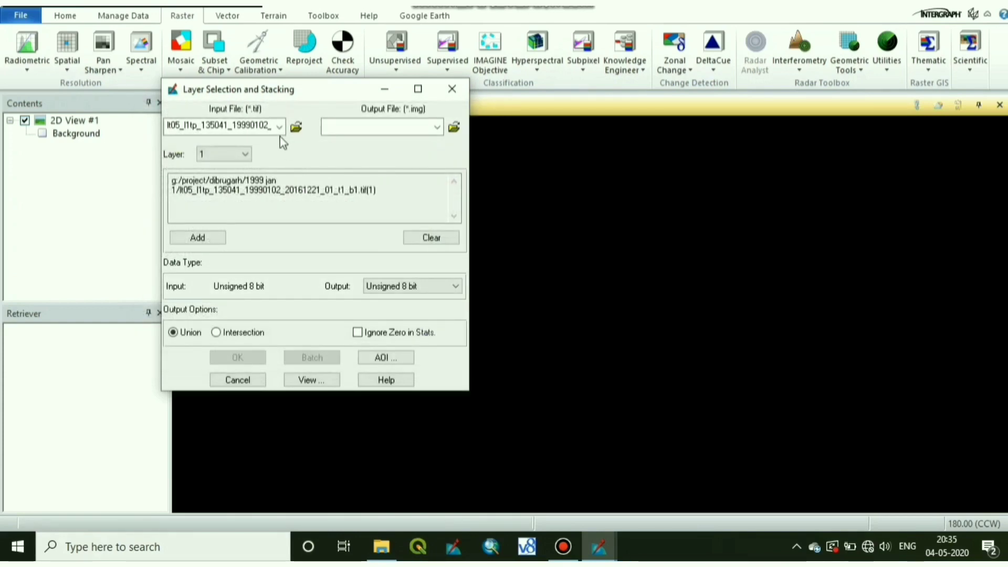
{"action": "left_click", "coordinate": [195, 244]}
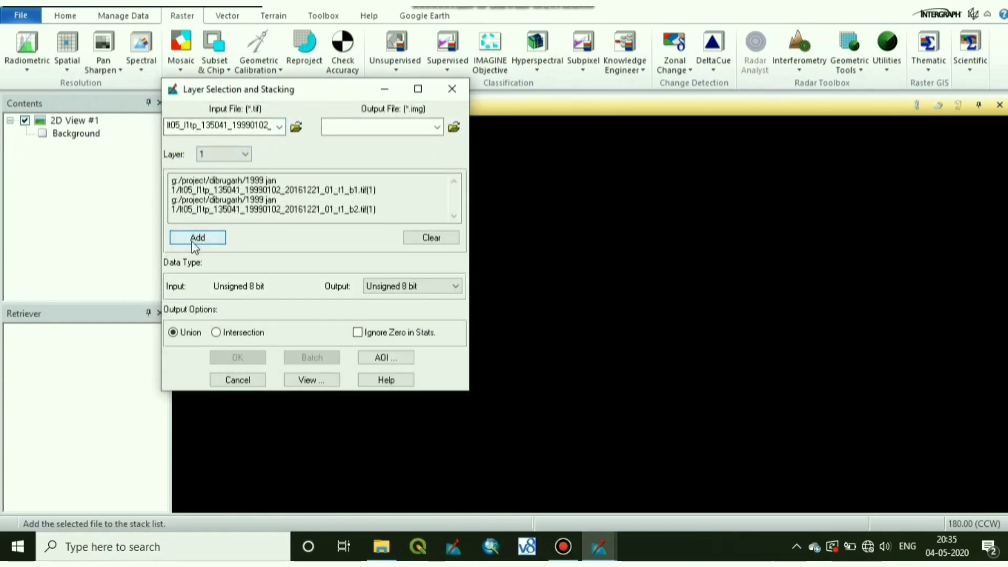
Step: Select and add bands 3 and 4 to the stack list
{"action": "left_click", "coordinate": [295, 126]}
{"action": "left_click", "coordinate": [291, 191]}
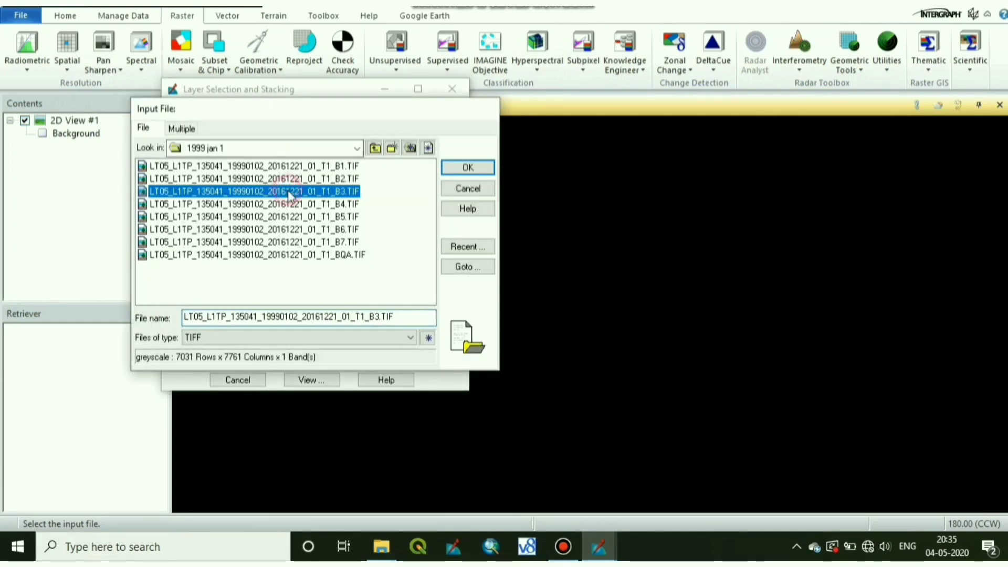
{"action": "left_click", "coordinate": [466, 167]}
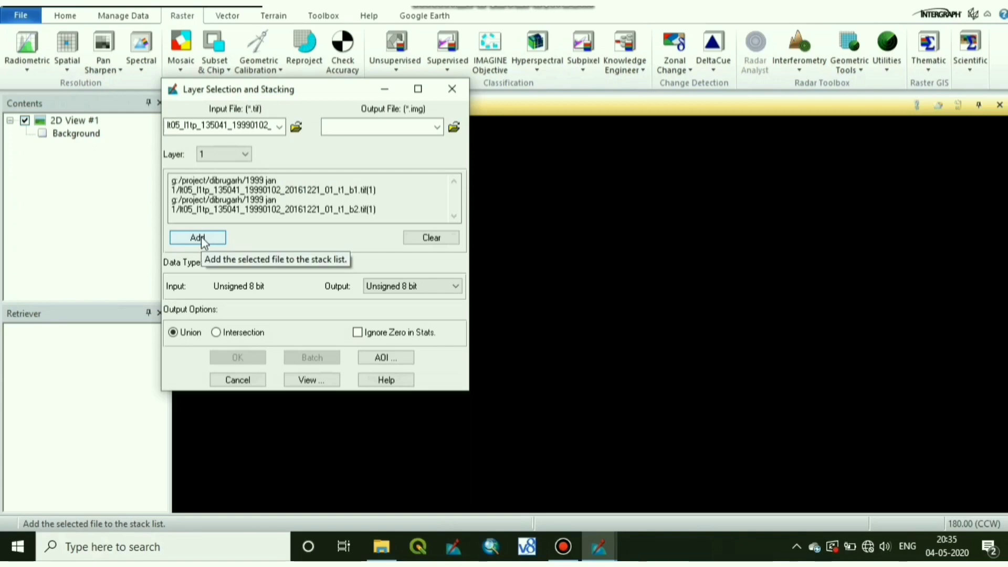
{"action": "left_click", "coordinate": [202, 241]}
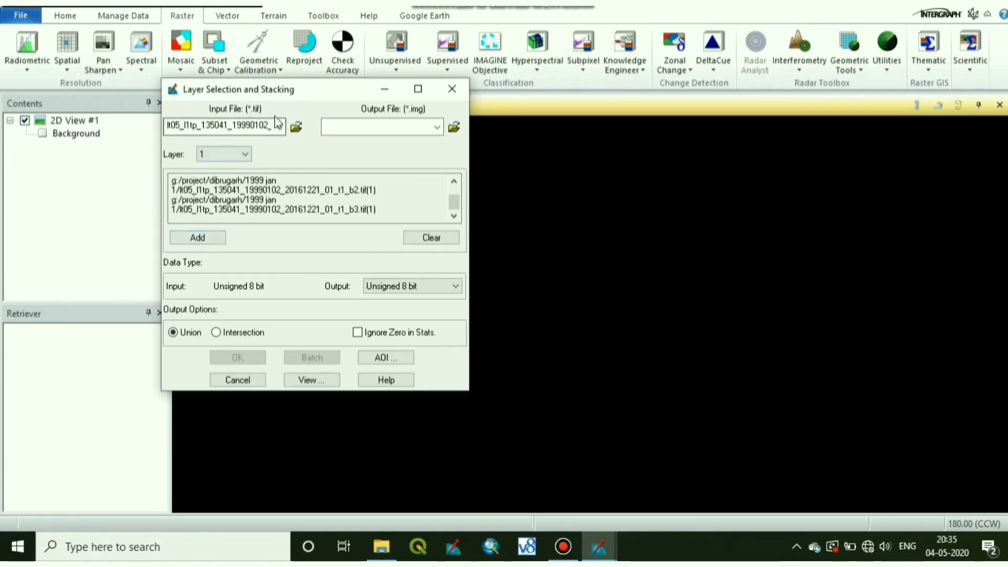
{"action": "left_click", "coordinate": [295, 128]}
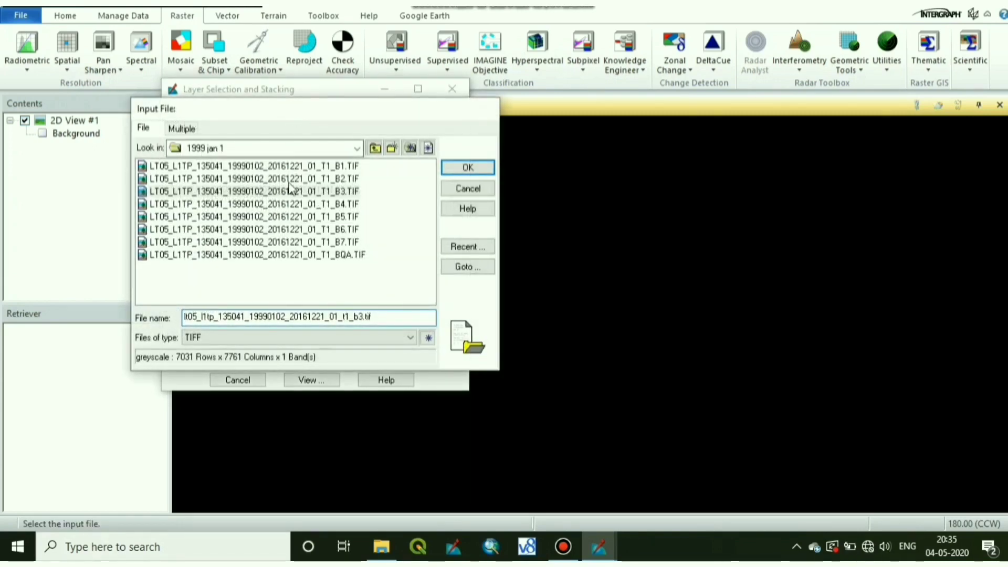
{"action": "left_click", "coordinate": [329, 205]}
{"action": "left_click", "coordinate": [468, 166]}
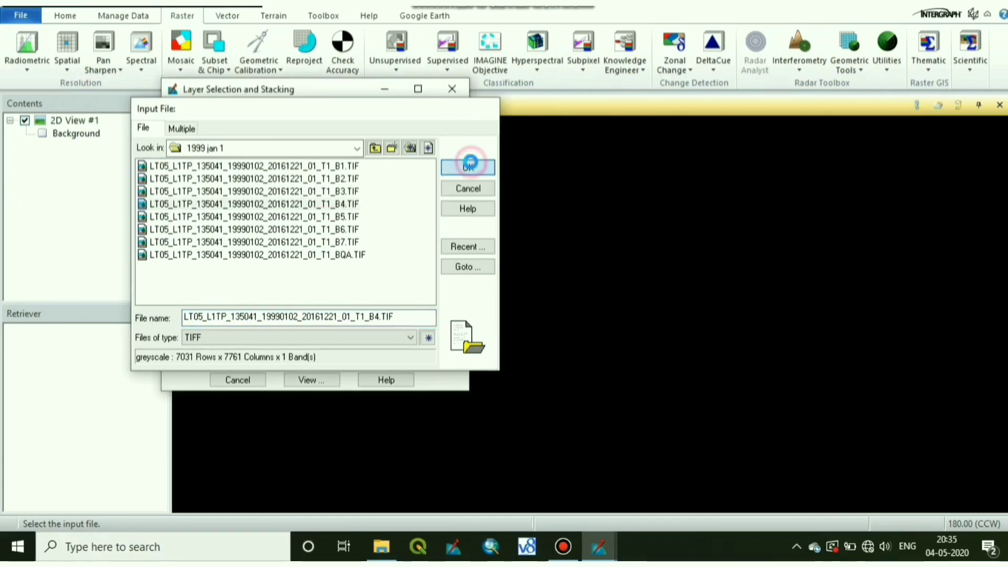
{"action": "left_click", "coordinate": [192, 236]}
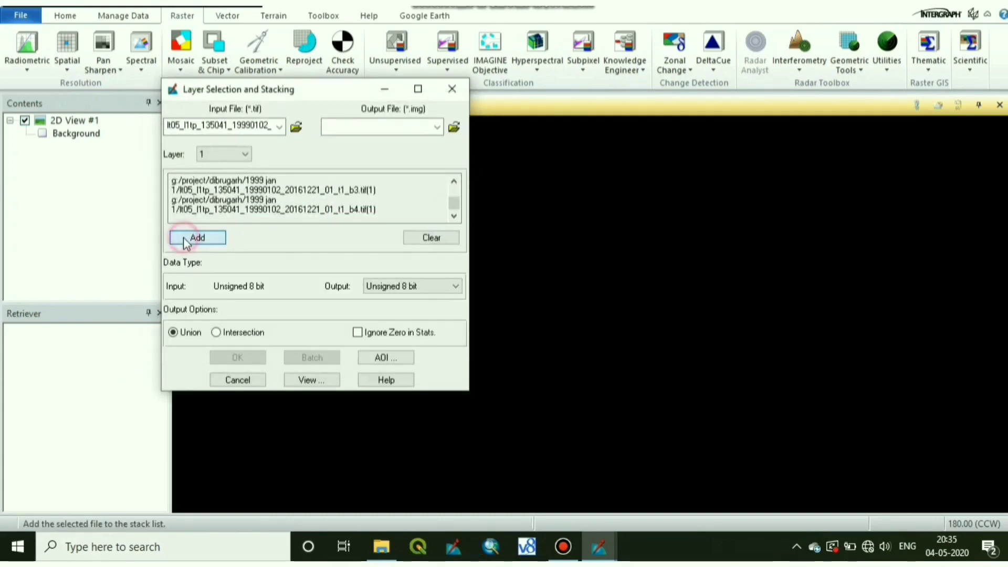
Step: Select and add bands 5, 6 and 7 to finish the stack list
{"action": "left_click", "coordinate": [295, 127]}
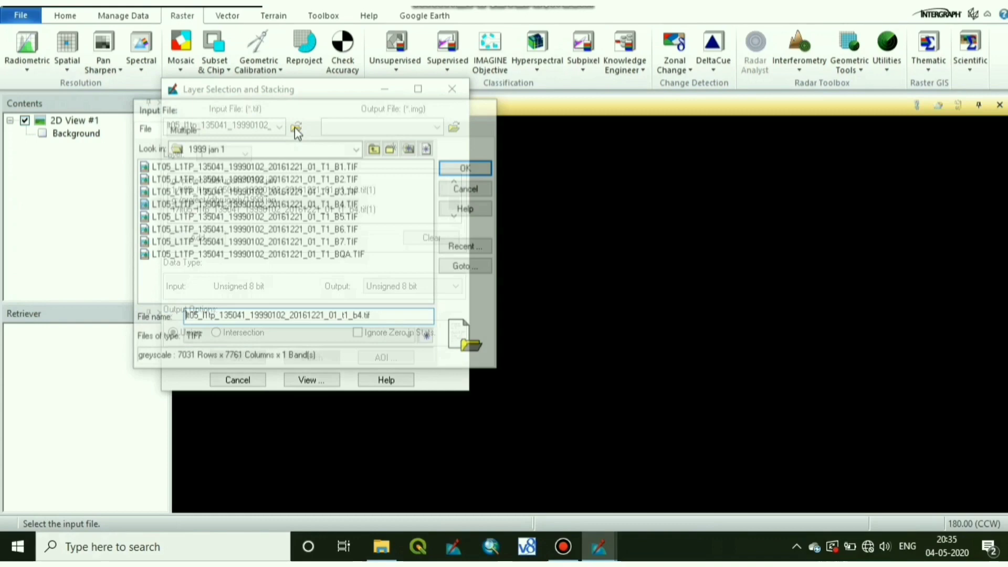
{"action": "left_click", "coordinate": [295, 216]}
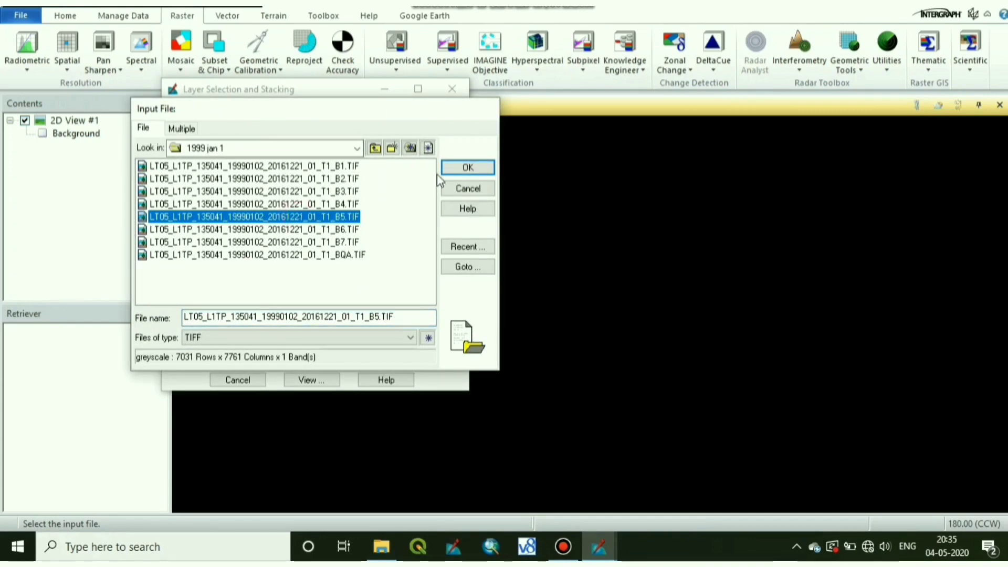
{"action": "left_click", "coordinate": [453, 171]}
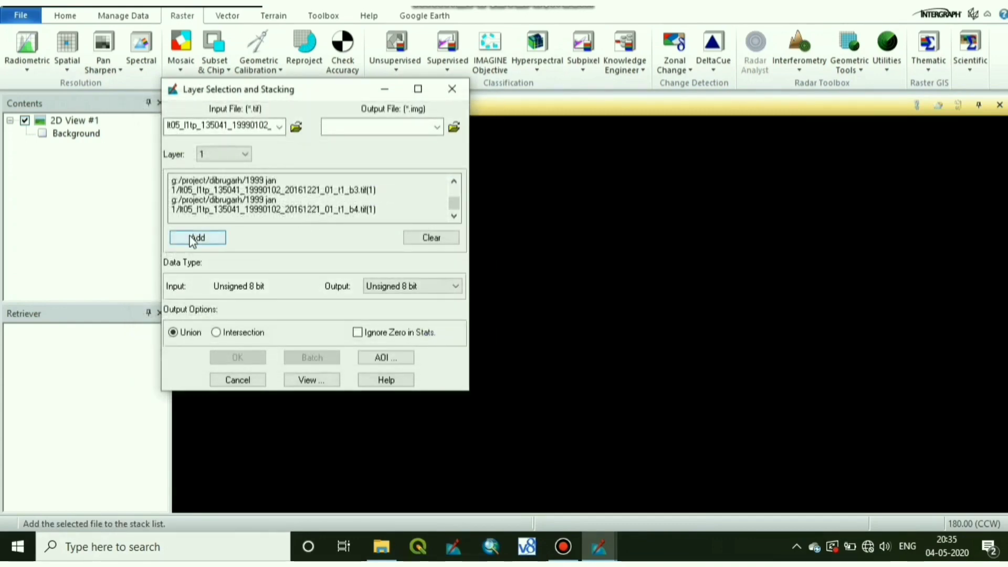
{"action": "left_click", "coordinate": [215, 238]}
{"action": "left_click", "coordinate": [295, 126]}
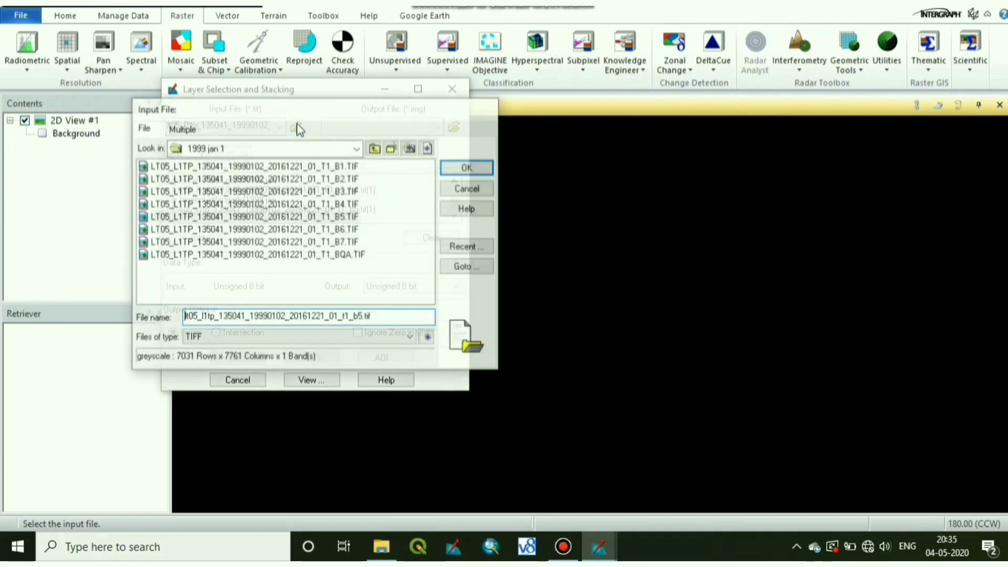
{"action": "left_click", "coordinate": [325, 229]}
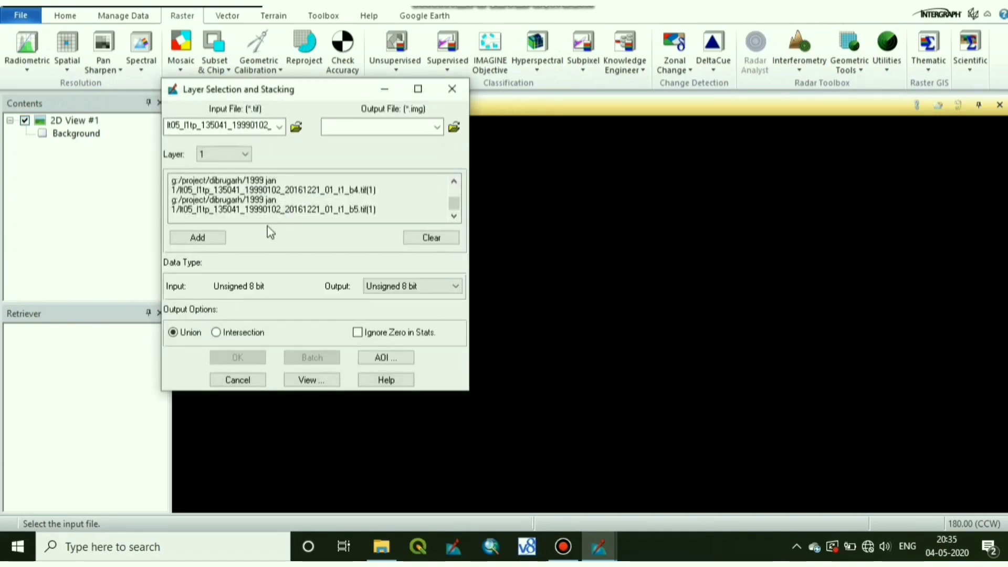
{"action": "left_click", "coordinate": [199, 237]}
{"action": "left_click", "coordinate": [297, 127]}
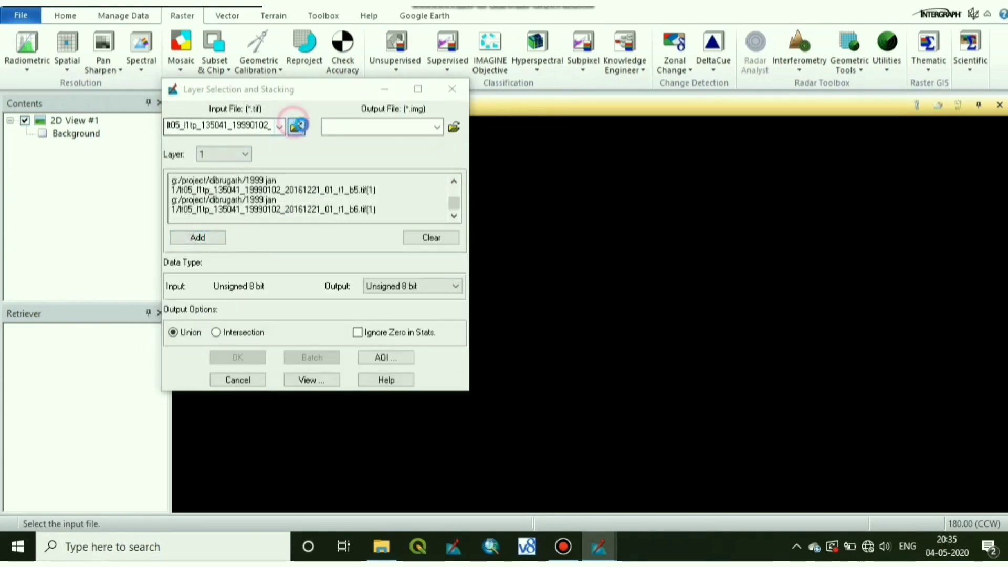
{"action": "left_click", "coordinate": [347, 242]}
{"action": "left_click", "coordinate": [468, 167]}
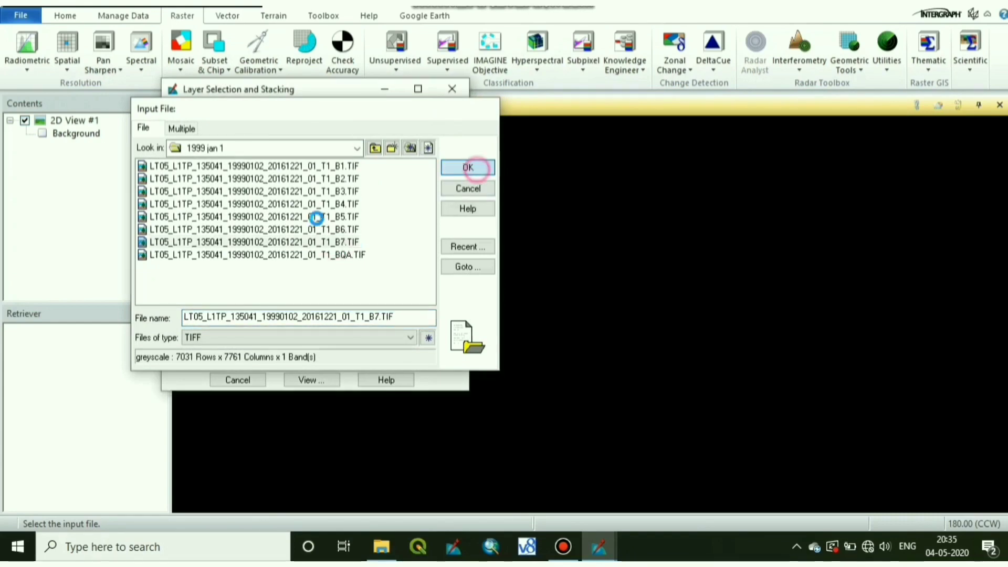
{"action": "left_click", "coordinate": [198, 236]}
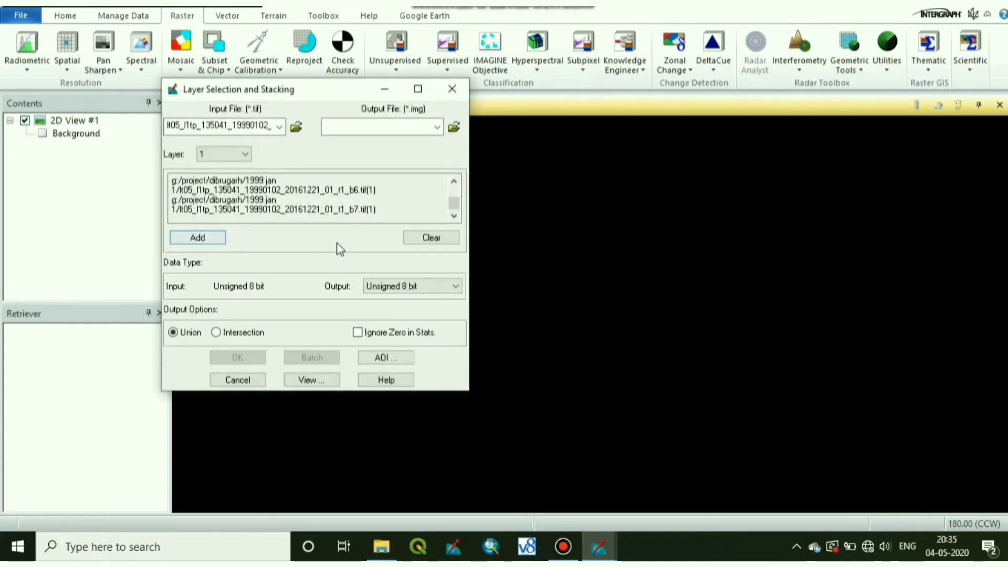
Step: Name the output LAYERSTACK in G:/PROJECT/DIBRUGARH/1999 jan 1 and run the stack job
{"action": "left_click", "coordinate": [454, 127]}
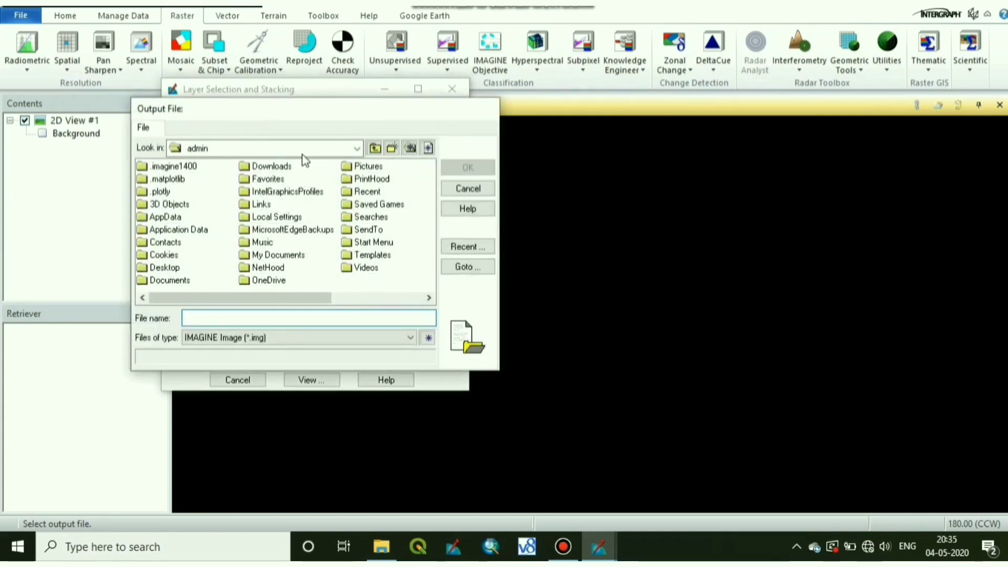
{"action": "left_click", "coordinate": [284, 149]}
{"action": "left_click", "coordinate": [217, 237]}
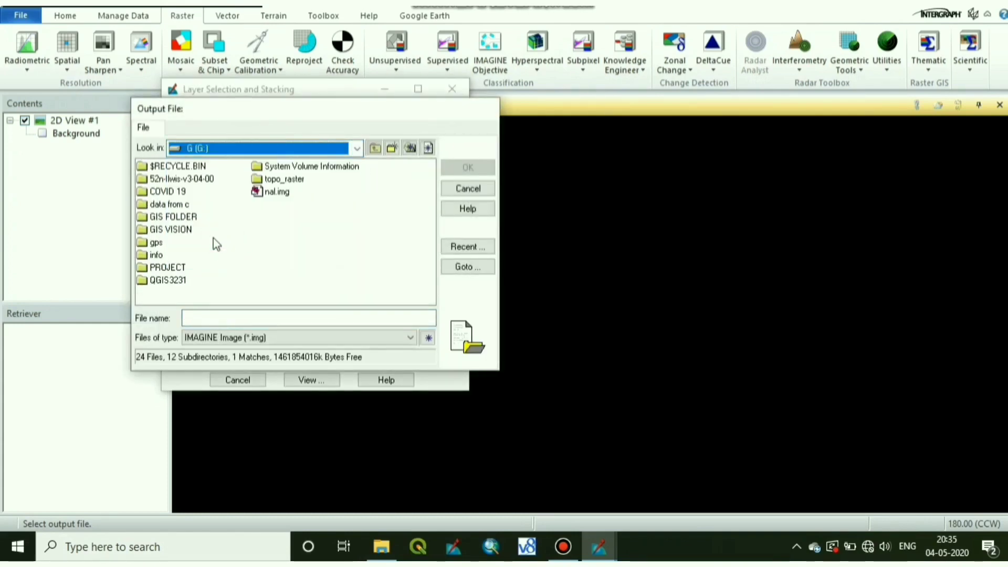
{"action": "double_click", "coordinate": [161, 269]}
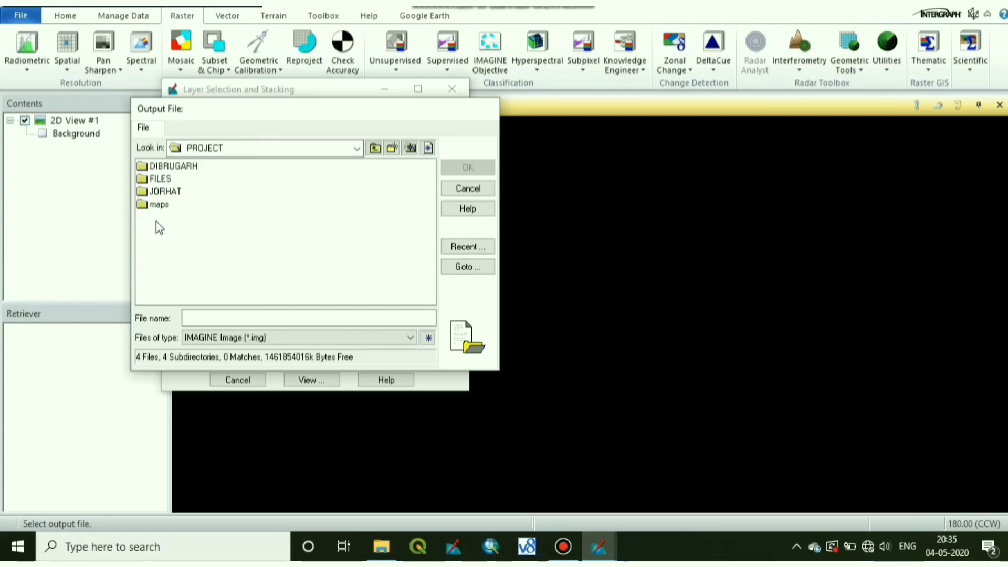
{"action": "double_click", "coordinate": [170, 166]}
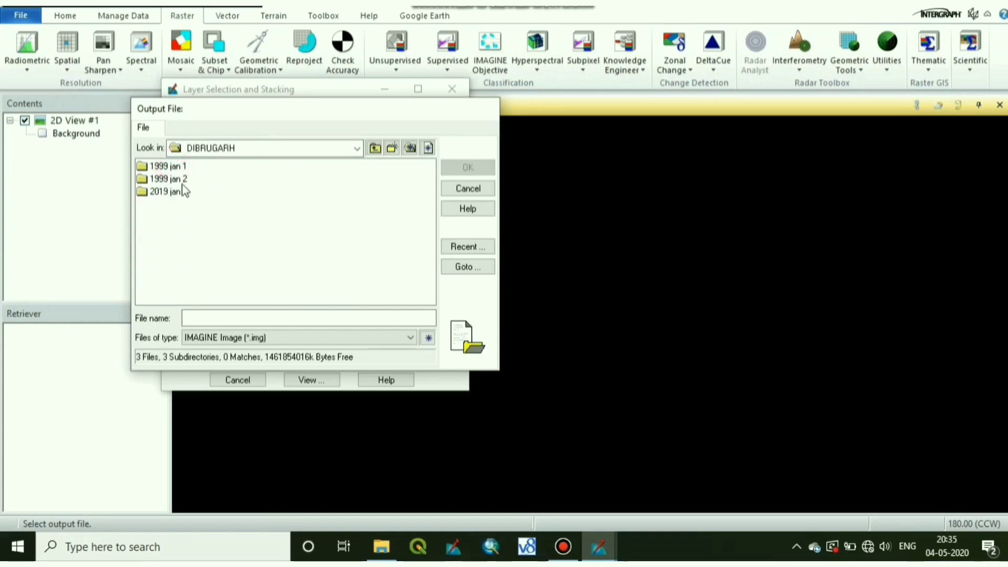
{"action": "double_click", "coordinate": [169, 167]}
{"action": "left_click", "coordinate": [201, 317]}
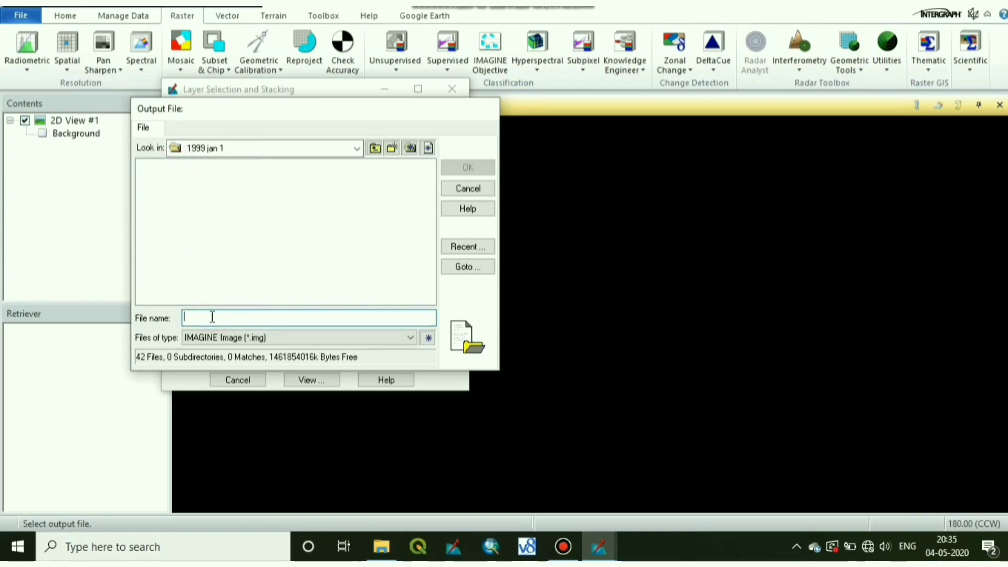
{"action": "type", "text": "LAYERSTACK"}
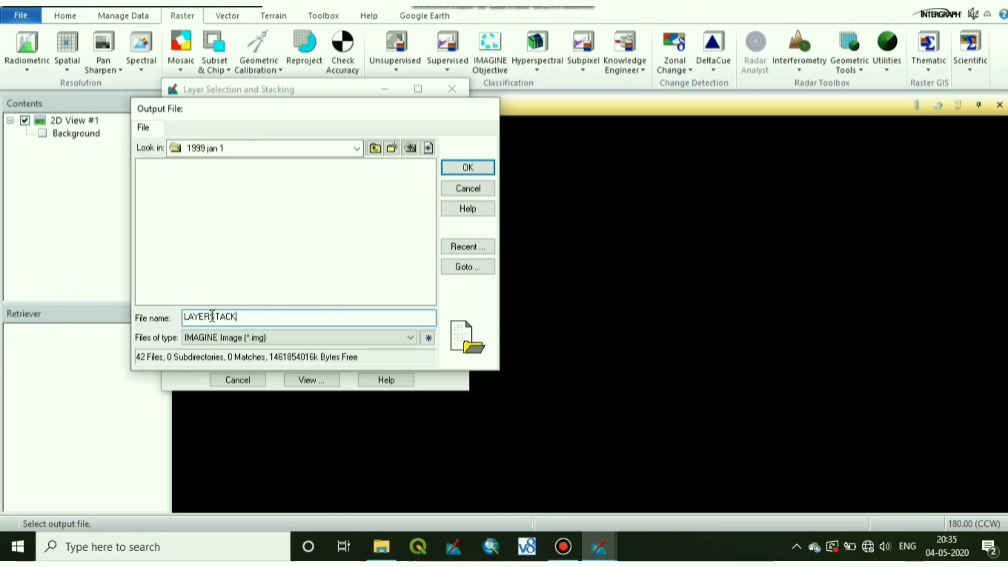
{"action": "left_click", "coordinate": [477, 168]}
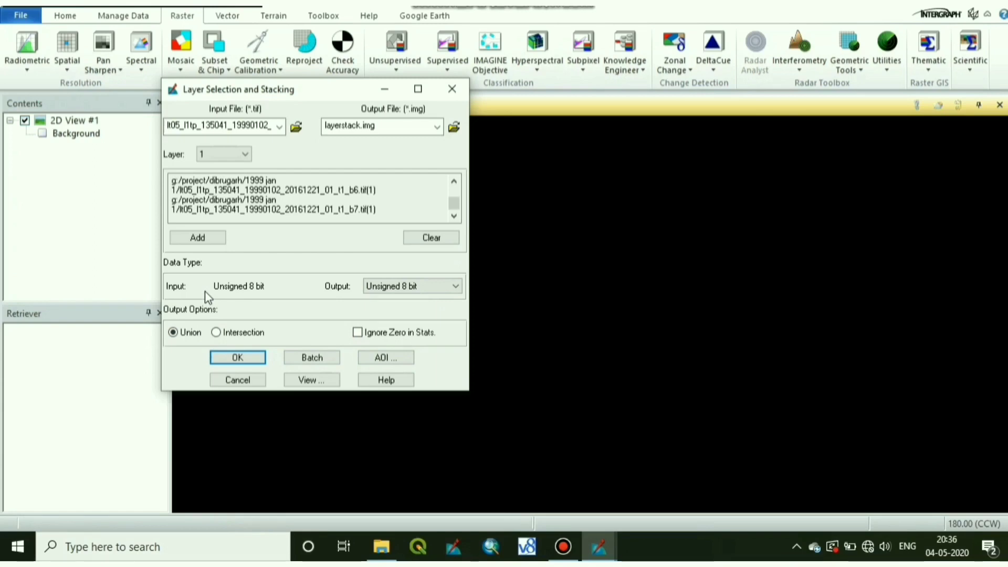
{"action": "left_click", "coordinate": [236, 358]}
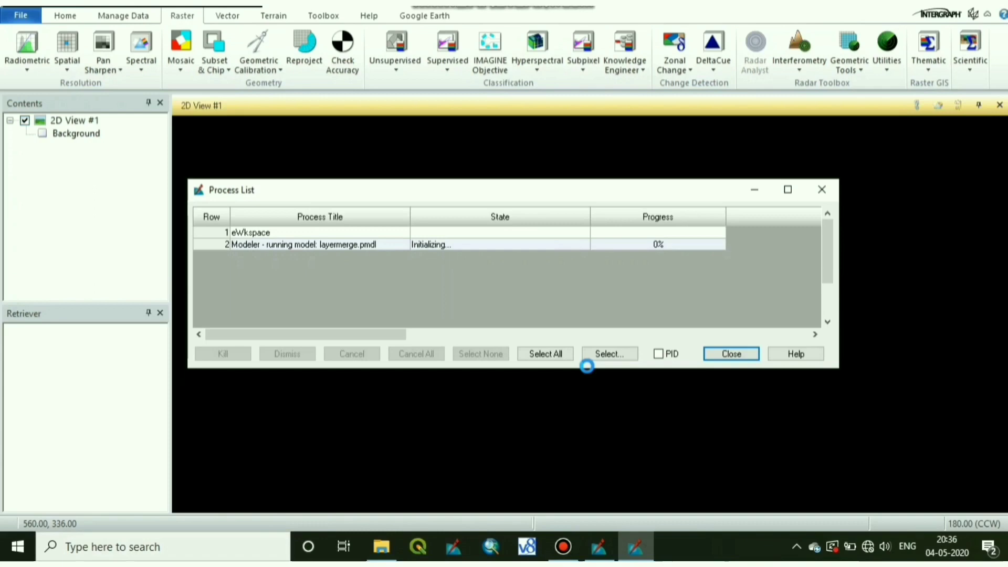
Step: Close the finished process list and choose File > Open > Raster Layer
{"action": "left_click", "coordinate": [732, 353]}
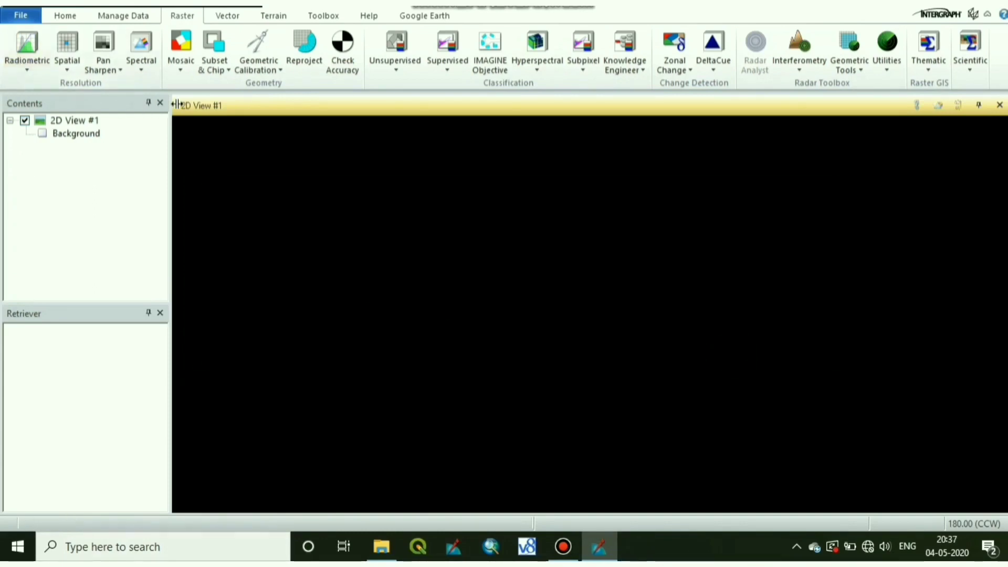
{"action": "left_click", "coordinate": [17, 16]}
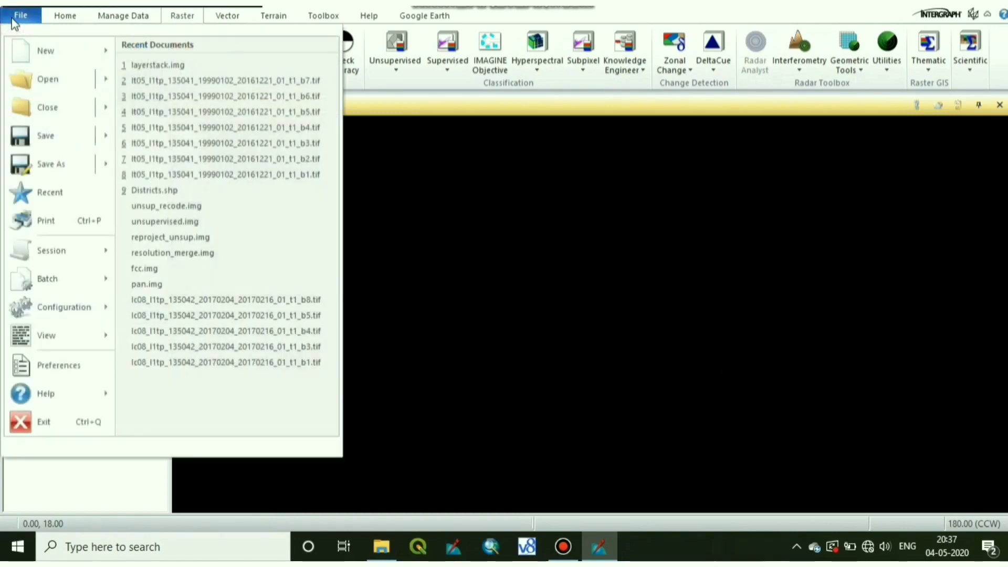
{"action": "left_click", "coordinate": [103, 80]}
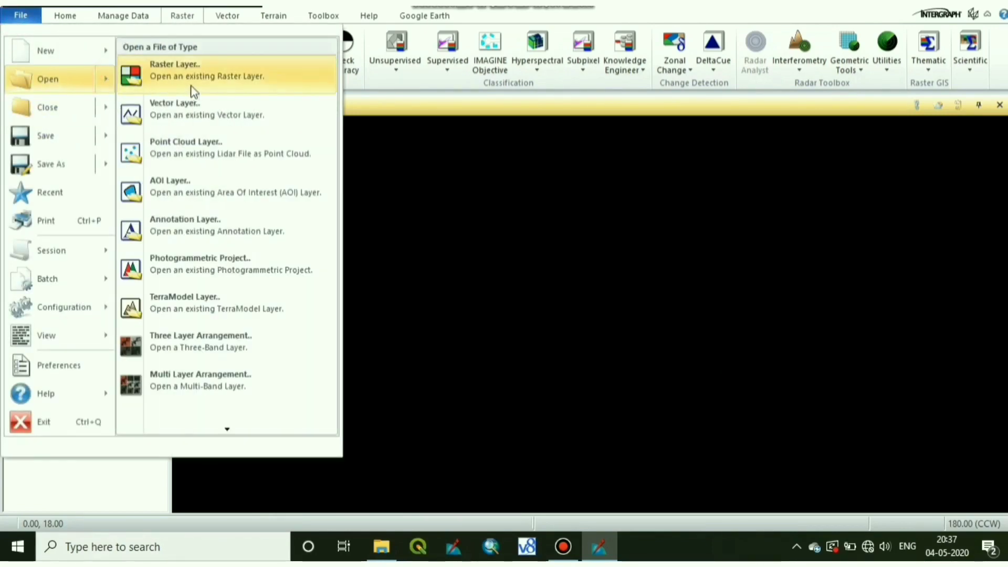
{"action": "left_click", "coordinate": [212, 79]}
Step: Add G:/PROJECT/DIBRUGARH/1999 jan 1/layerstack.img to 2D View #1
{"action": "left_click", "coordinate": [471, 172]}
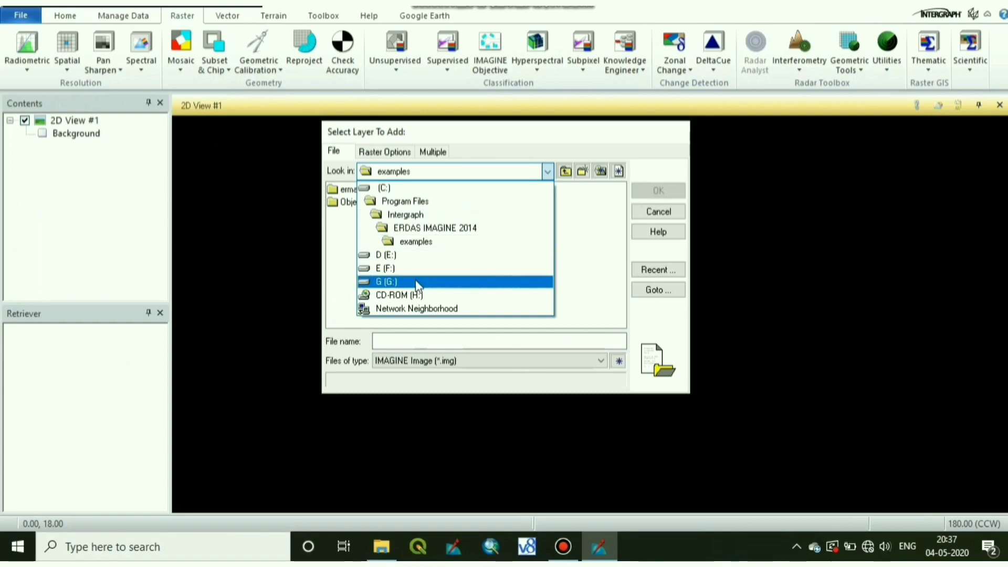
{"action": "left_click", "coordinate": [416, 284]}
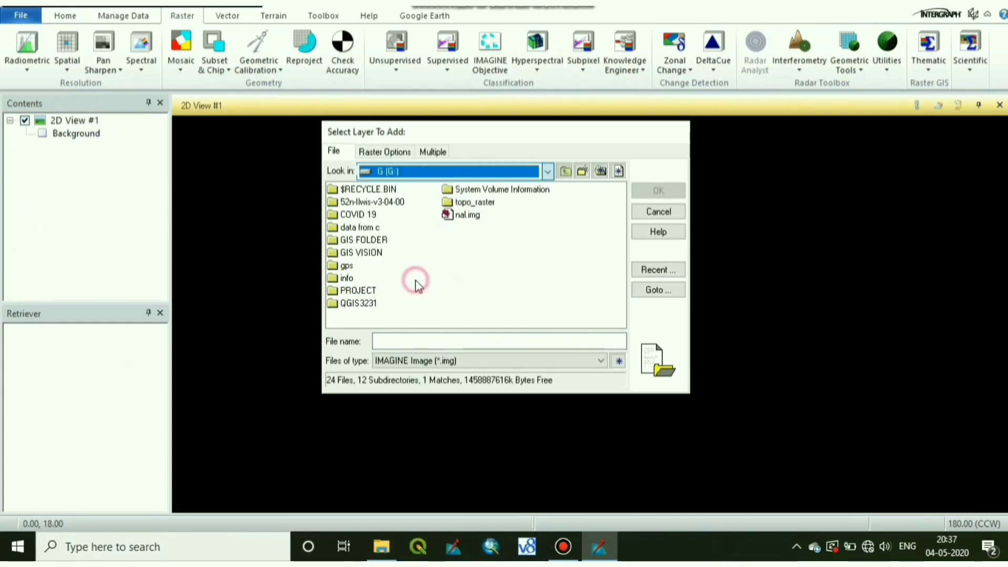
{"action": "double_click", "coordinate": [358, 290]}
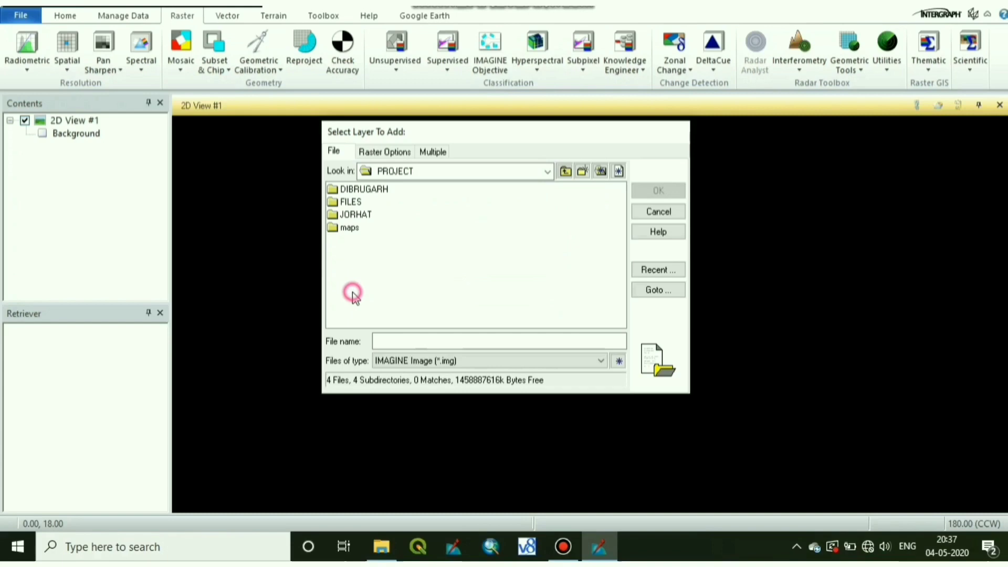
{"action": "double_click", "coordinate": [345, 191]}
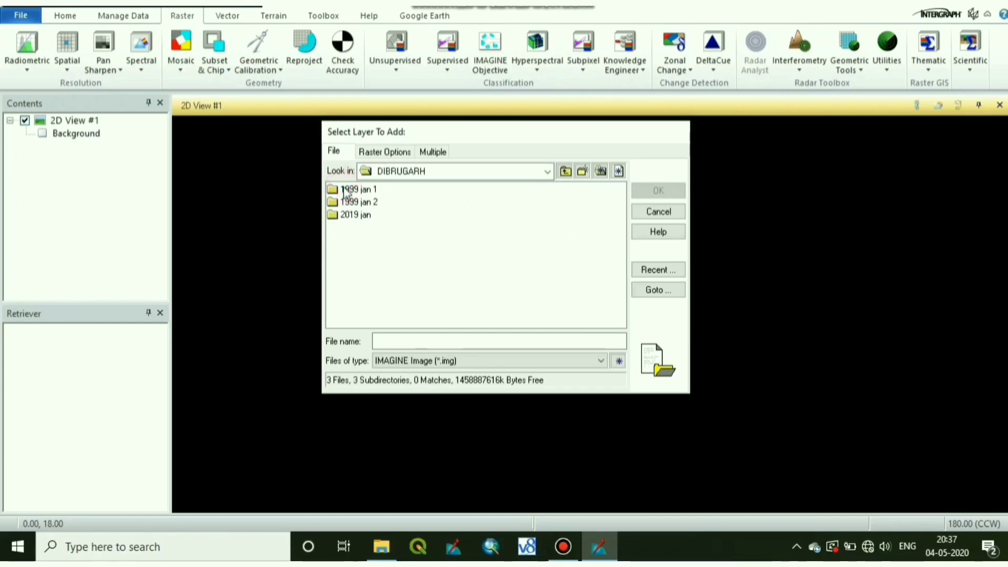
{"action": "double_click", "coordinate": [344, 191]}
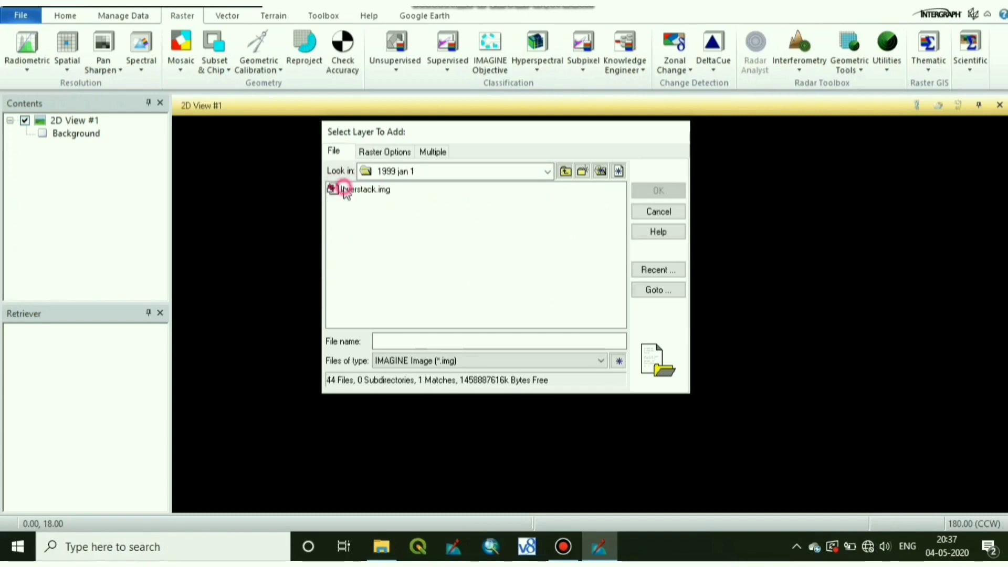
{"action": "left_click", "coordinate": [382, 195]}
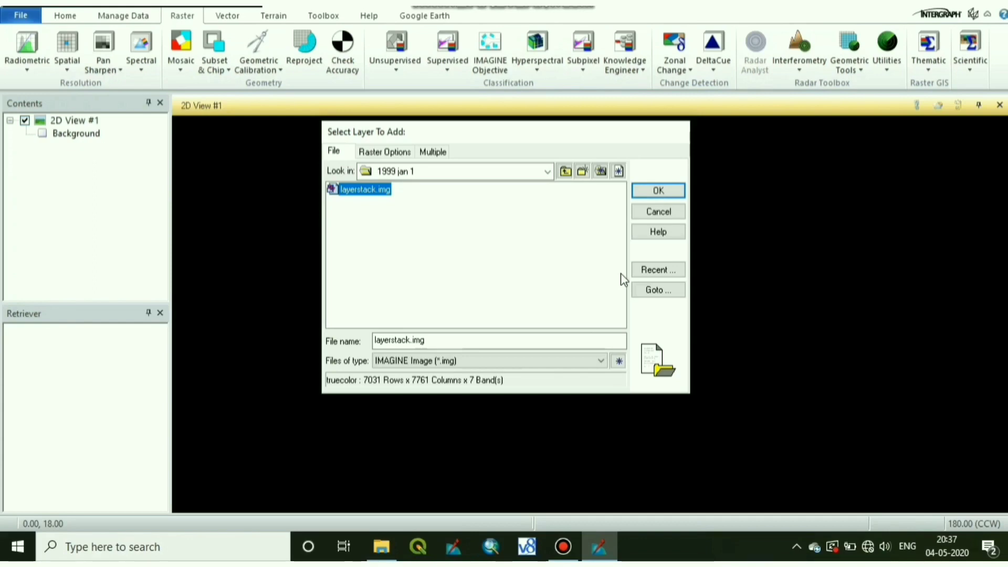
{"action": "left_click", "coordinate": [669, 192]}
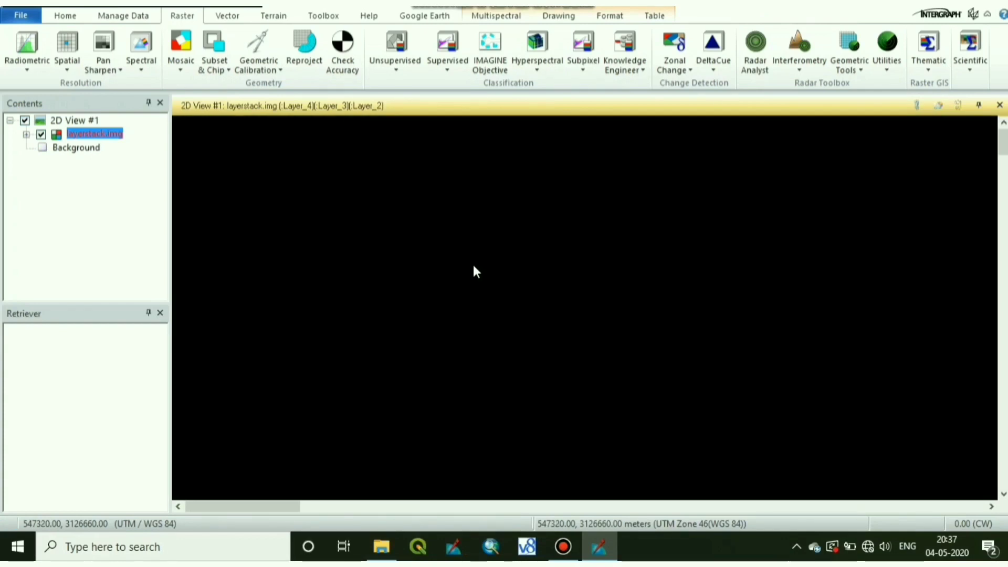
Step: Fit the layerstack.img scene to the frame from the Home tab
{"action": "left_click", "coordinate": [56, 16]}
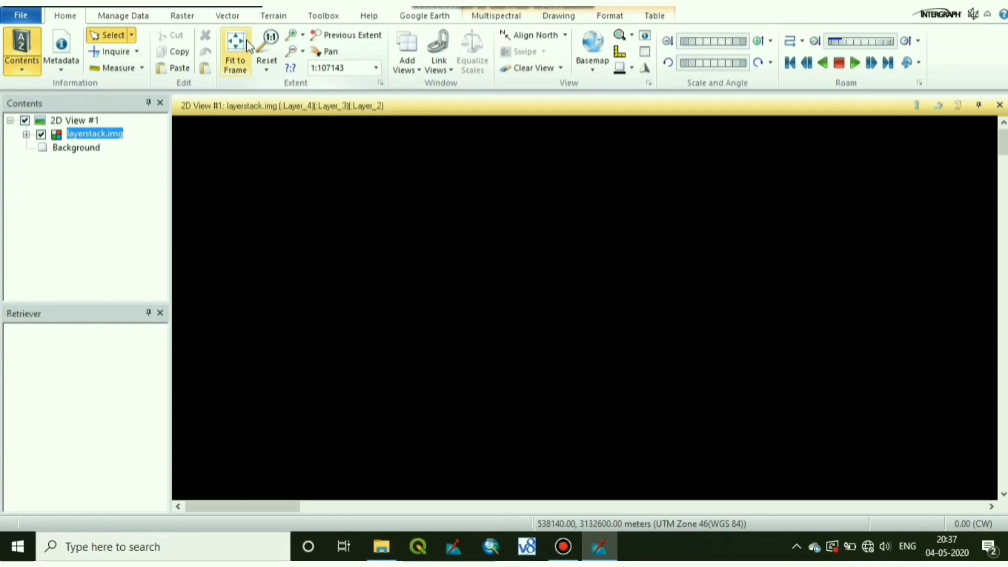
{"action": "left_click", "coordinate": [245, 40]}
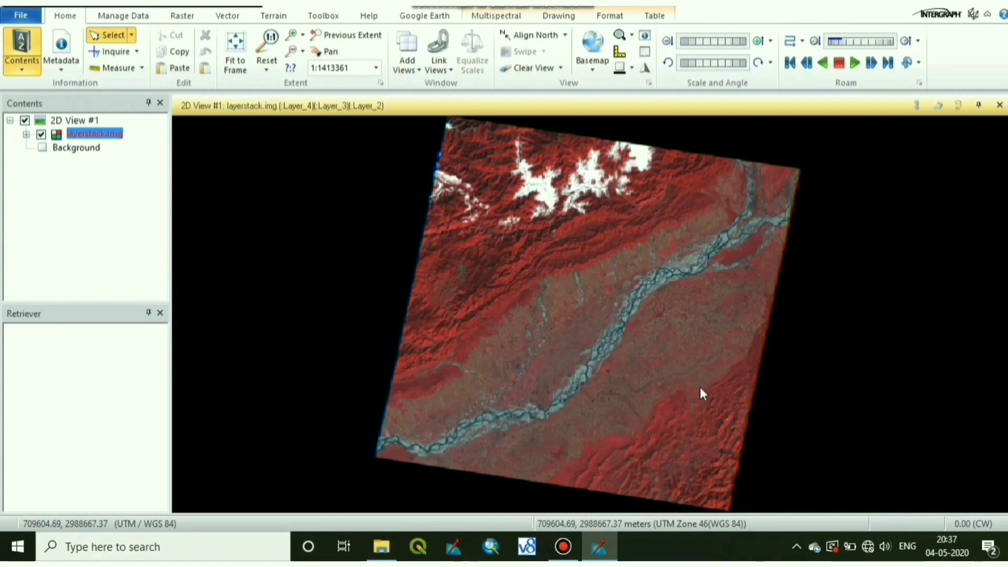
{"action": "scroll", "coordinate": [700, 387], "scroll_direction": "down", "scroll_amount": 2}
{"action": "scroll", "coordinate": [699, 388], "scroll_direction": "up", "scroll_amount": 3}
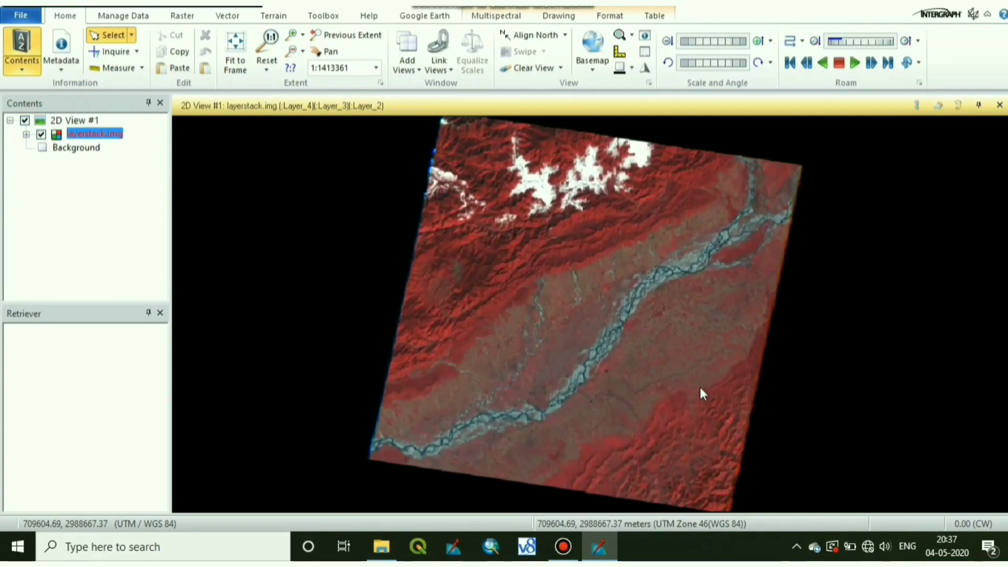
{"action": "scroll", "coordinate": [700, 389], "scroll_direction": "up", "scroll_amount": 3}
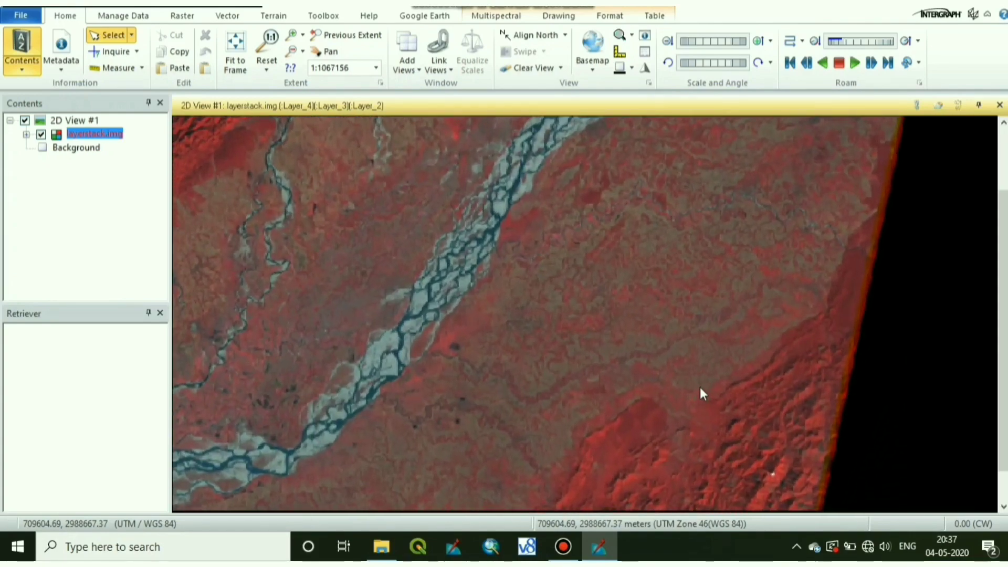
{"action": "scroll", "coordinate": [700, 394], "scroll_direction": "down", "scroll_amount": 1}
{"action": "scroll", "coordinate": [700, 394], "scroll_direction": "down", "scroll_amount": 2}
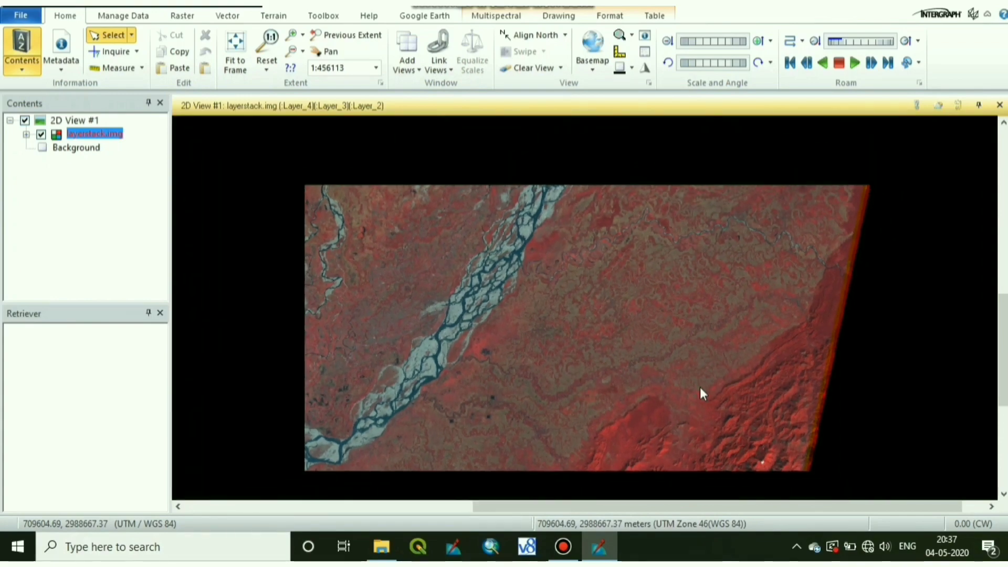
{"action": "scroll", "coordinate": [700, 394], "scroll_direction": "down", "scroll_amount": 2}
{"action": "scroll", "coordinate": [700, 394], "scroll_direction": "down", "scroll_amount": 2}
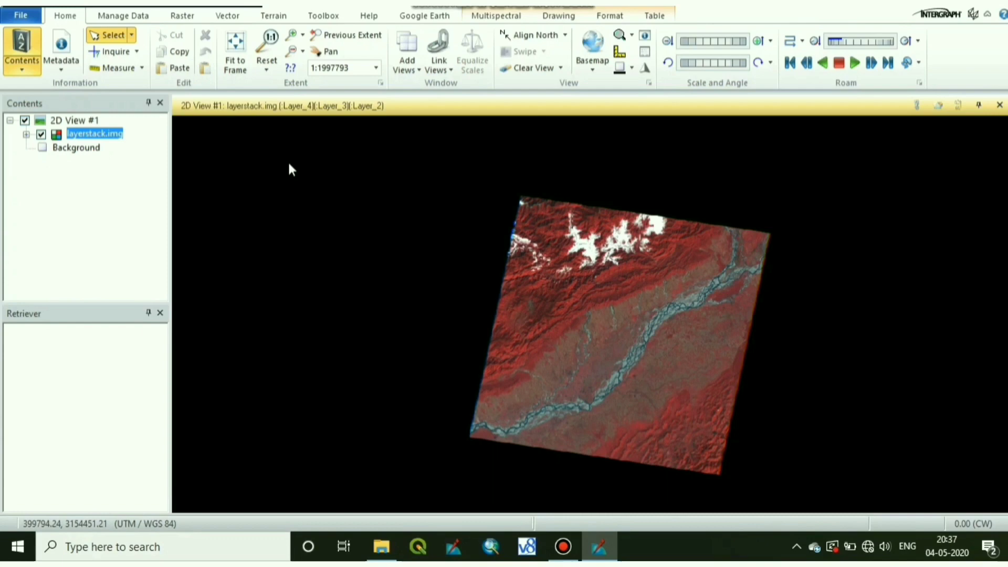
{"action": "left_click", "coordinate": [246, 40]}
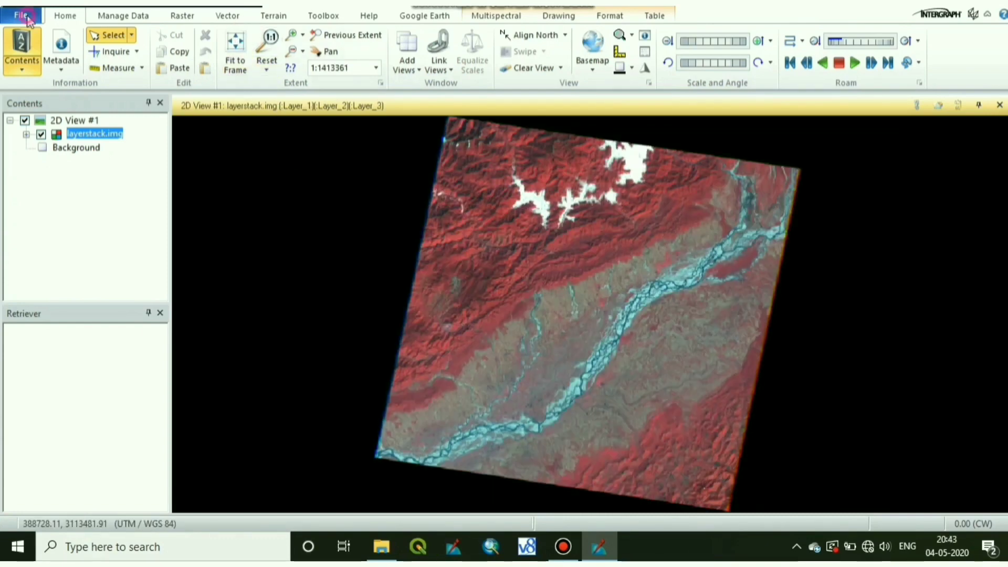
{"action": "left_click", "coordinate": [21, 14]}
{"action": "mouse_move", "coordinate": [48, 79]}
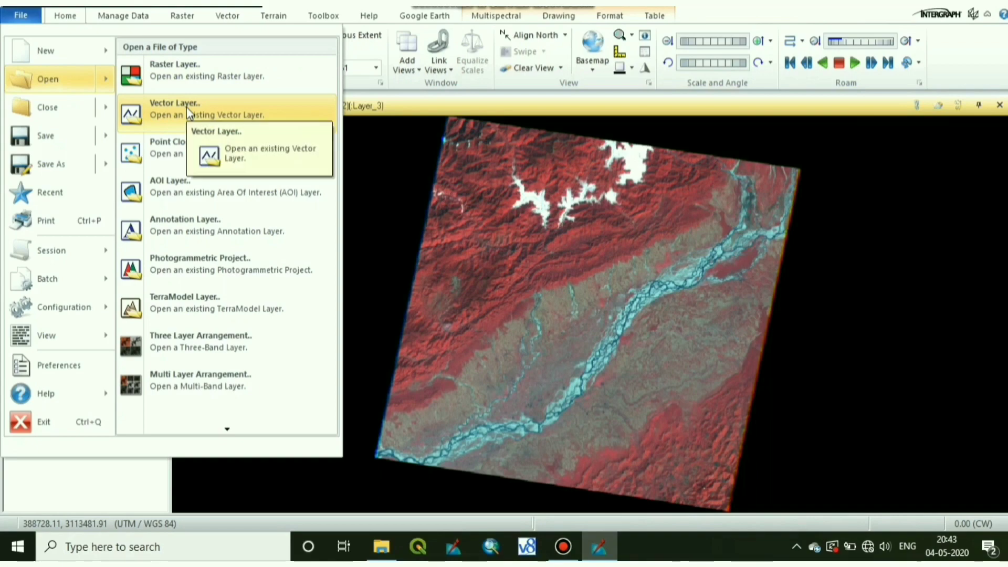
Step: Add G:\PROJECT\maps\DIBRUGARH.shp as a vector layer and pan onto the district polygon
{"action": "left_click", "coordinate": [187, 106]}
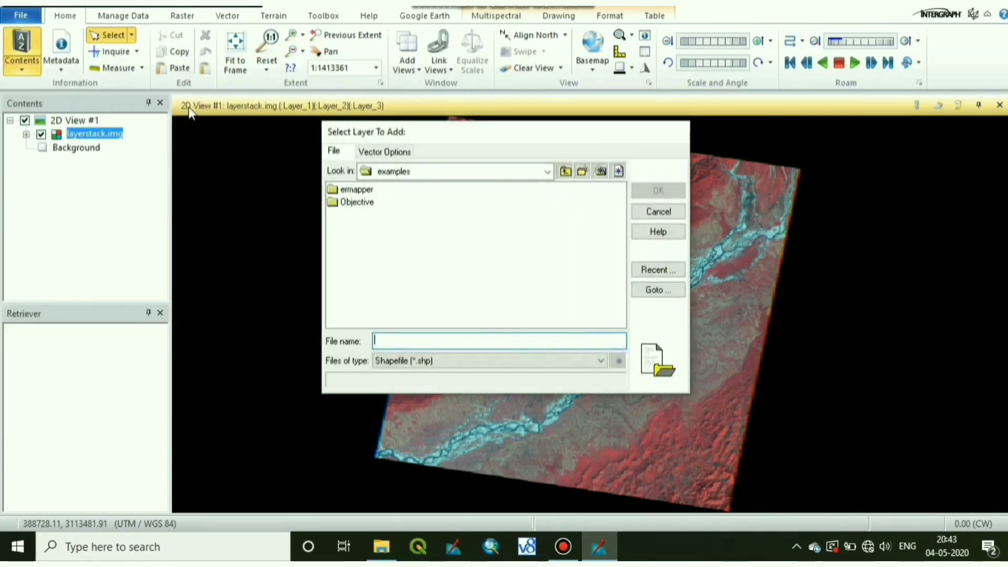
{"action": "left_click", "coordinate": [496, 173]}
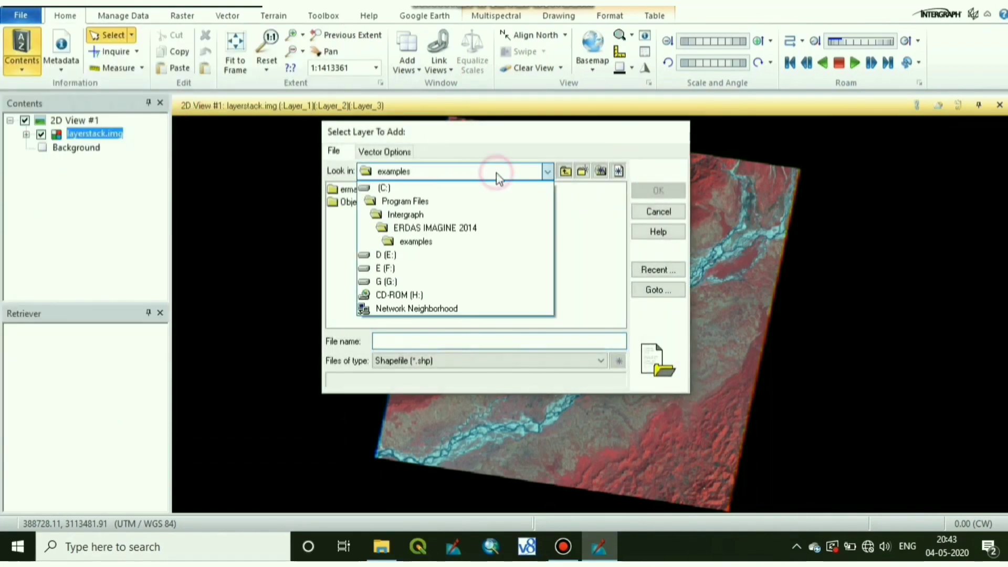
{"action": "left_click", "coordinate": [396, 283]}
{"action": "double_click", "coordinate": [394, 285]}
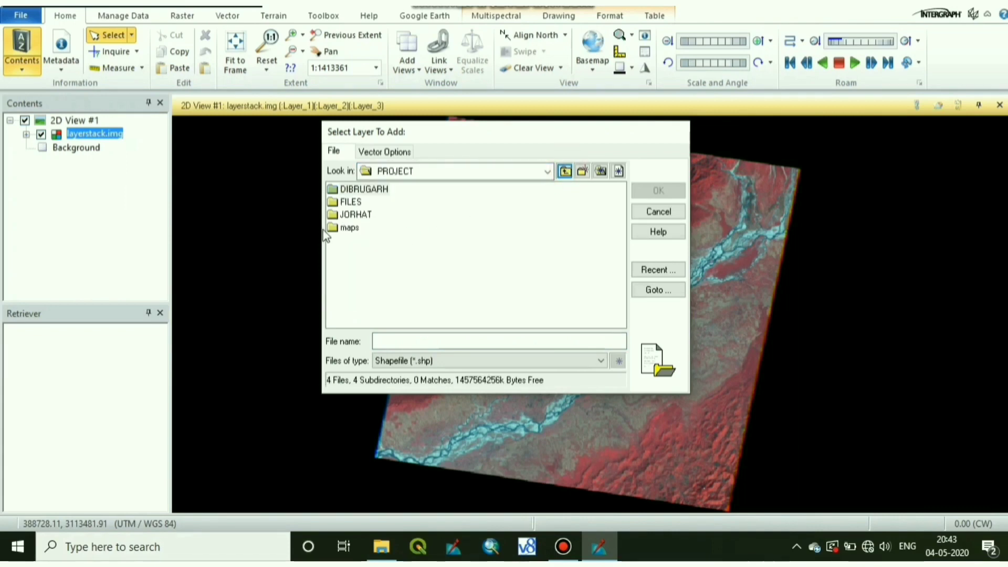
{"action": "double_click", "coordinate": [348, 228]}
{"action": "left_click", "coordinate": [379, 215]}
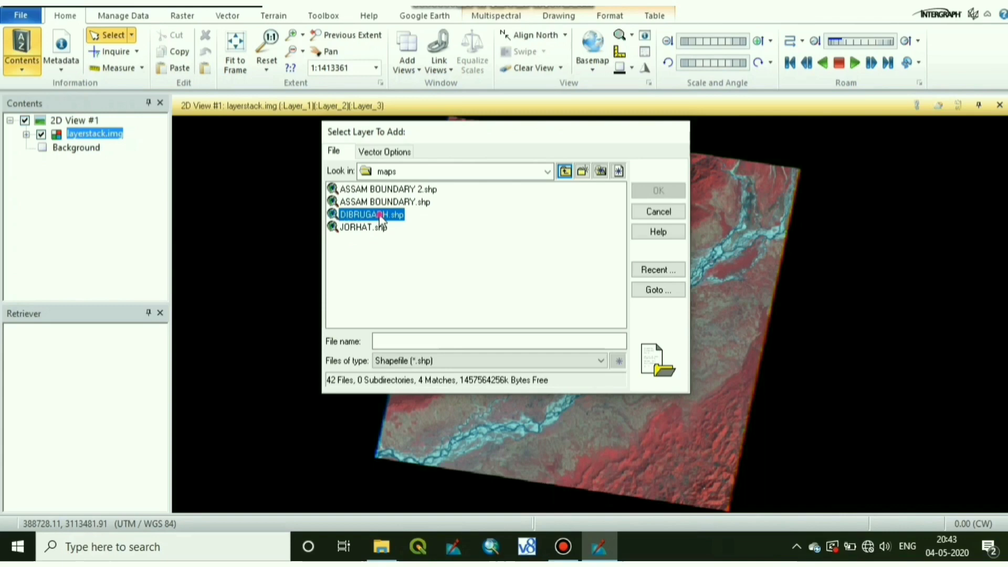
{"action": "left_click", "coordinate": [665, 193]}
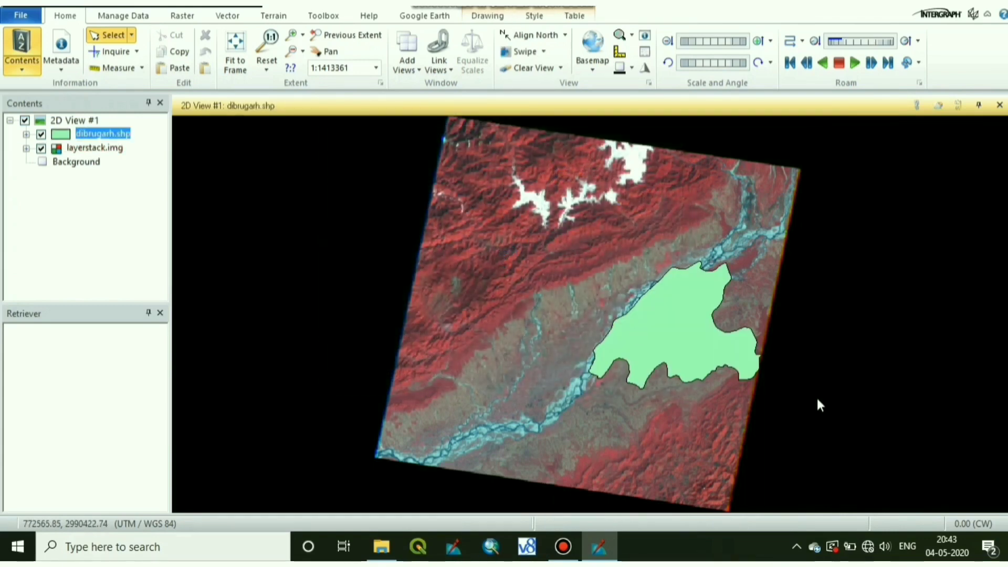
{"action": "scroll", "coordinate": [818, 400], "scroll_direction": "down", "scroll_amount": 1}
{"action": "scroll", "coordinate": [817, 400], "scroll_direction": "up", "scroll_amount": 2}
{"action": "scroll", "coordinate": [818, 400], "scroll_direction": "up", "scroll_amount": 2}
{"action": "scroll", "coordinate": [817, 399], "scroll_direction": "up", "scroll_amount": 2}
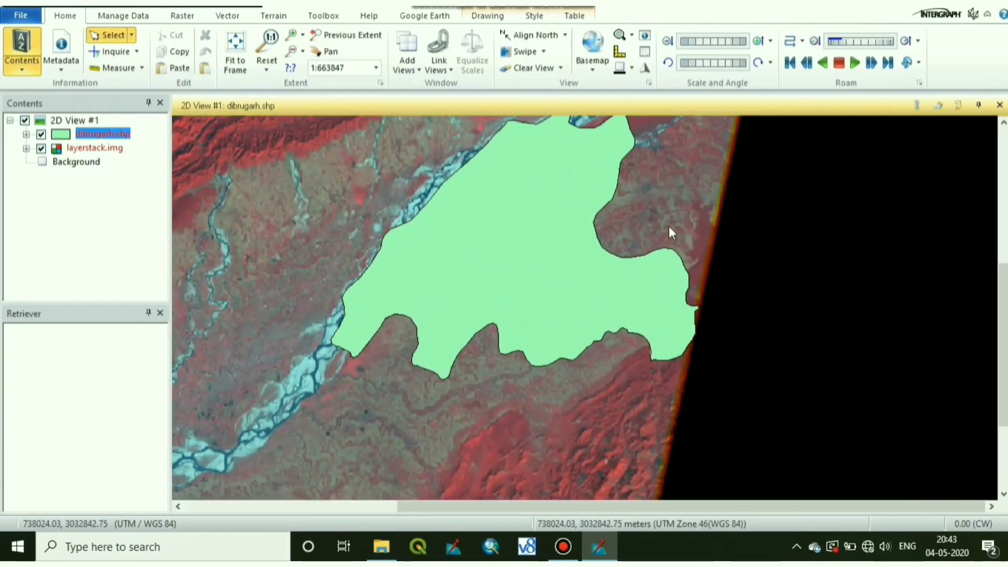
{"action": "left_click_drag", "start_coordinate": [669, 226], "coordinate": [670, 267]}
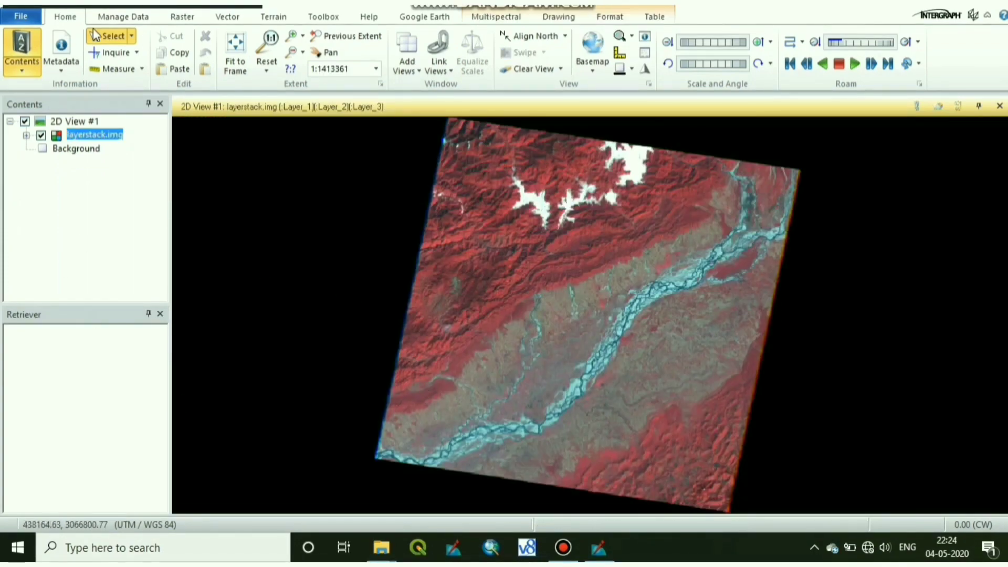
Step: Create a second 2D view alongside the first one
{"action": "left_click", "coordinate": [22, 23]}
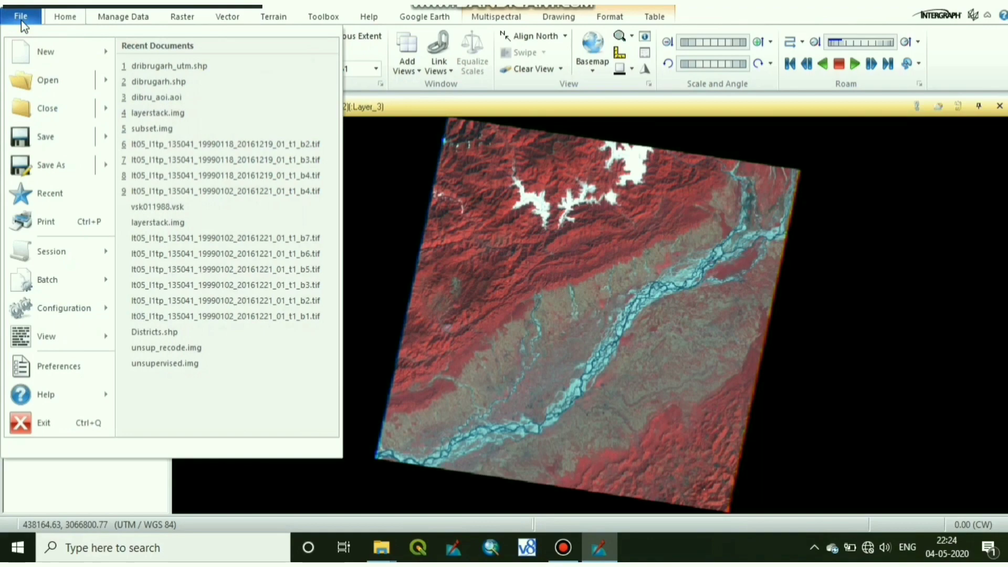
{"action": "mouse_move", "coordinate": [48, 79]}
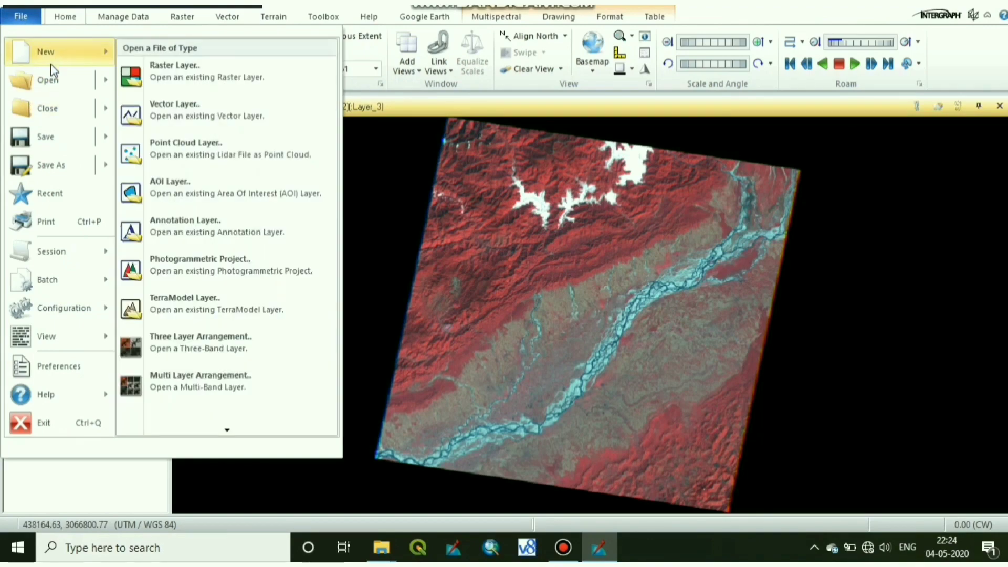
{"action": "left_click", "coordinate": [45, 51]}
{"action": "left_click", "coordinate": [219, 156]}
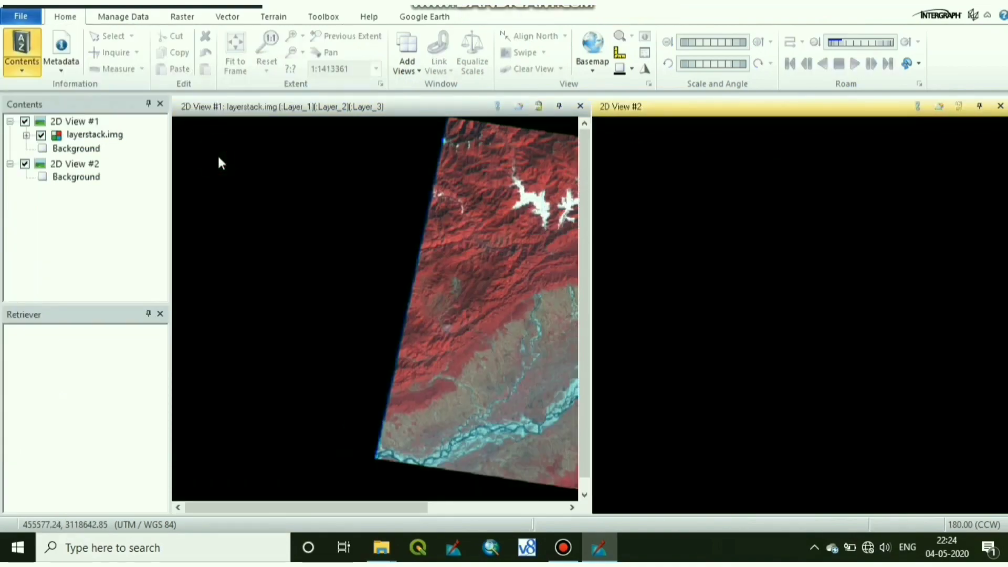
{"action": "left_click", "coordinate": [72, 167]}
Step: Add G:/PROJECT/maps/dribrugarh_utm.shp as a vector layer in 2D View #2
{"action": "right_click", "coordinate": [71, 168]}
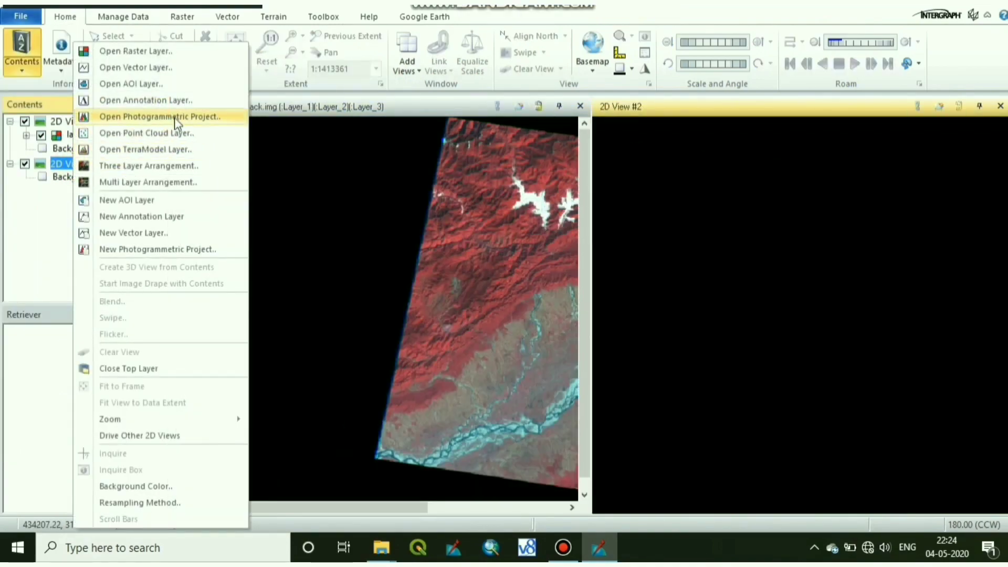
{"action": "left_click", "coordinate": [189, 79]}
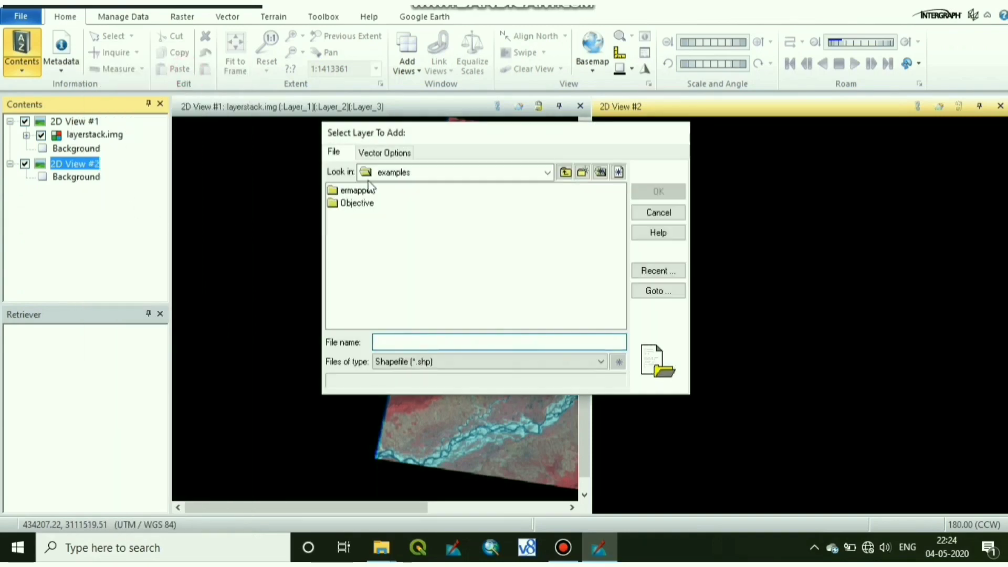
{"action": "left_click", "coordinate": [455, 173]}
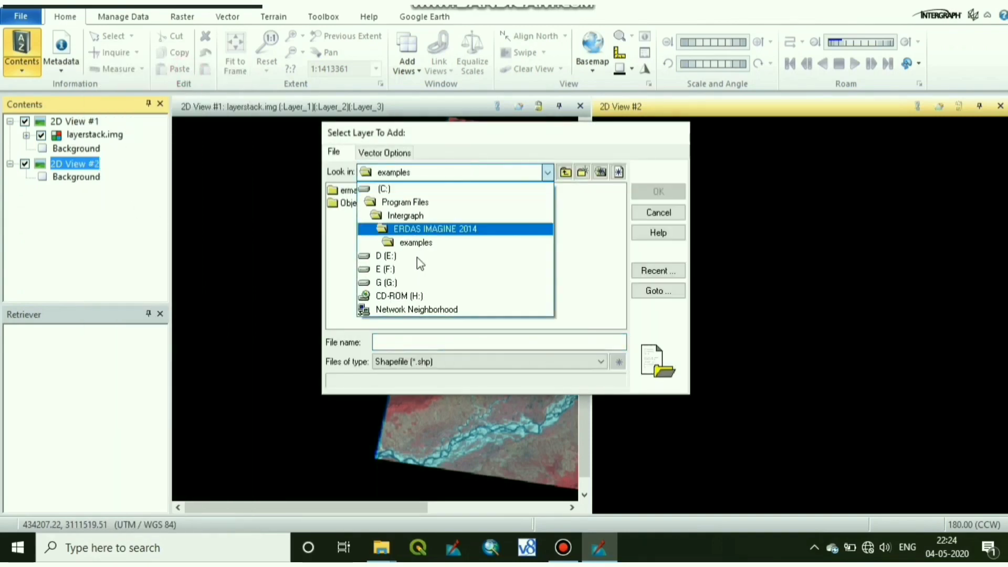
{"action": "left_click", "coordinate": [394, 284]}
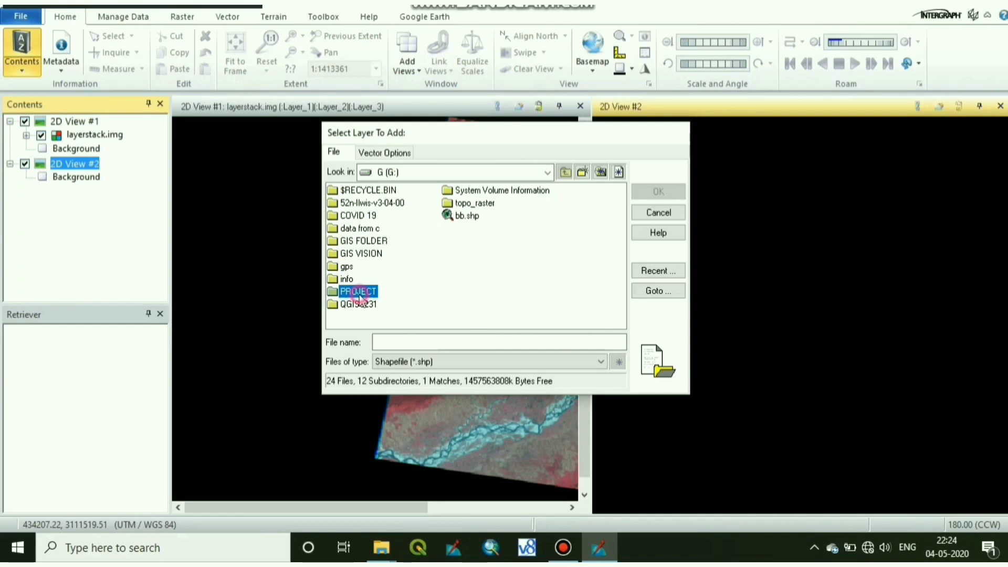
{"action": "double_click", "coordinate": [359, 292]}
{"action": "left_click_drag", "start_coordinate": [420, 145], "coordinate": [566, 154]}
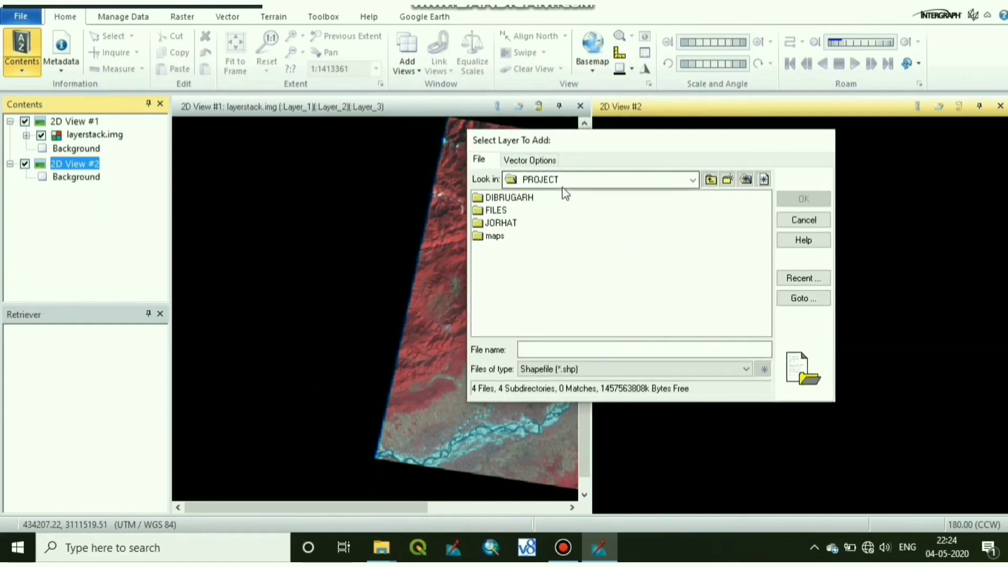
{"action": "double_click", "coordinate": [481, 238]}
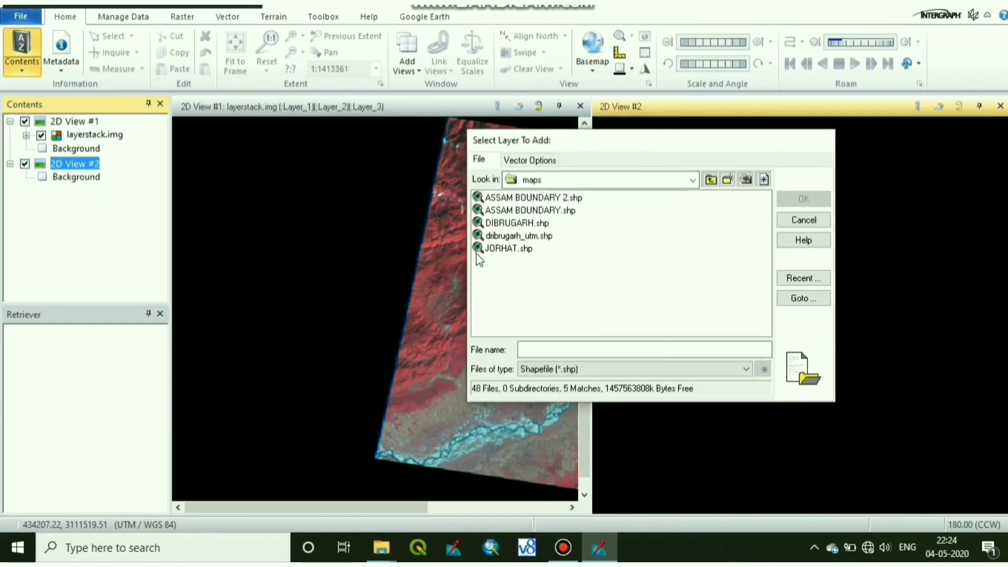
{"action": "left_click", "coordinate": [536, 236]}
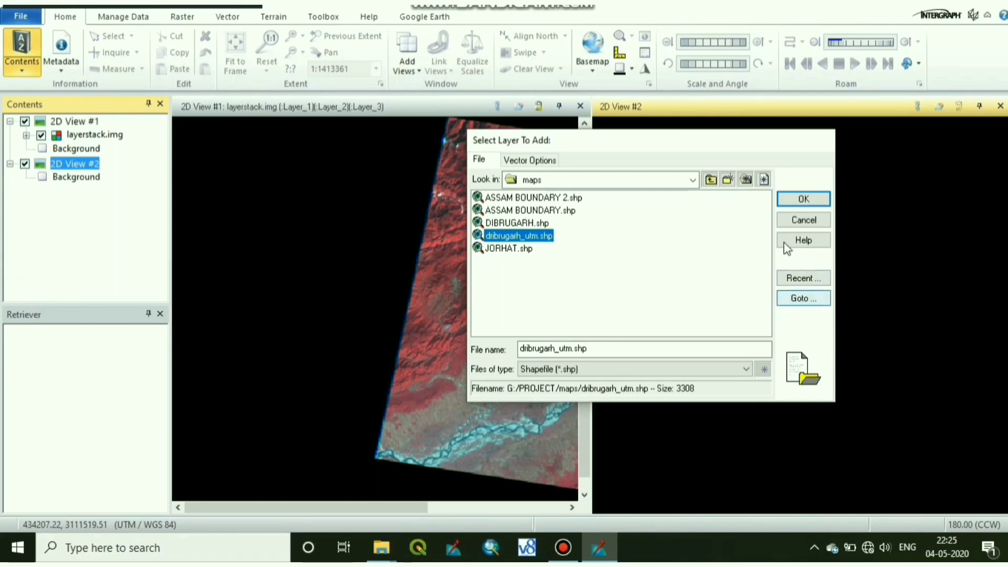
{"action": "left_click", "coordinate": [815, 199]}
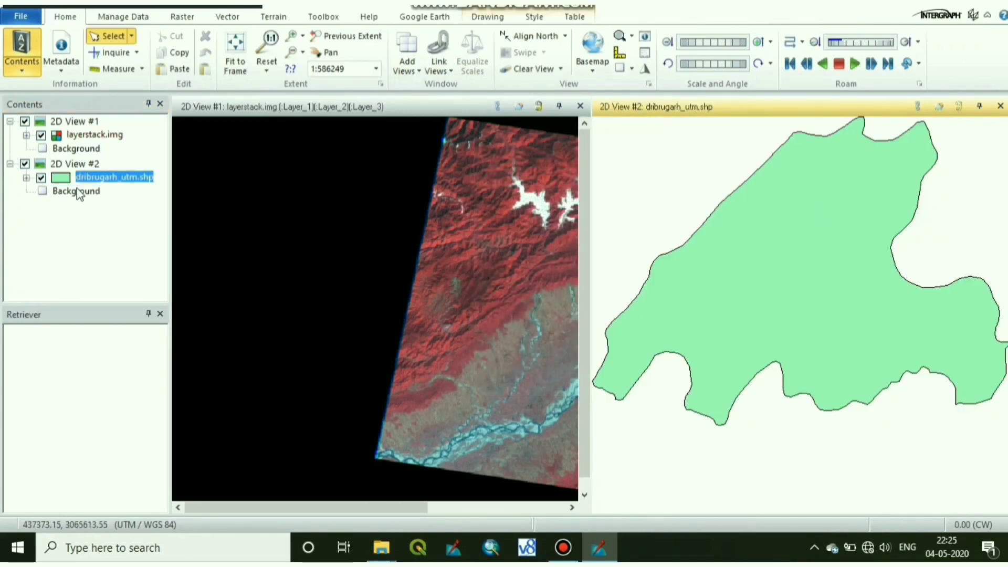
Step: Fit layerstack.img to frame, copy the district polygon from 2D View #2, reactivate View #1
{"action": "left_click", "coordinate": [85, 137]}
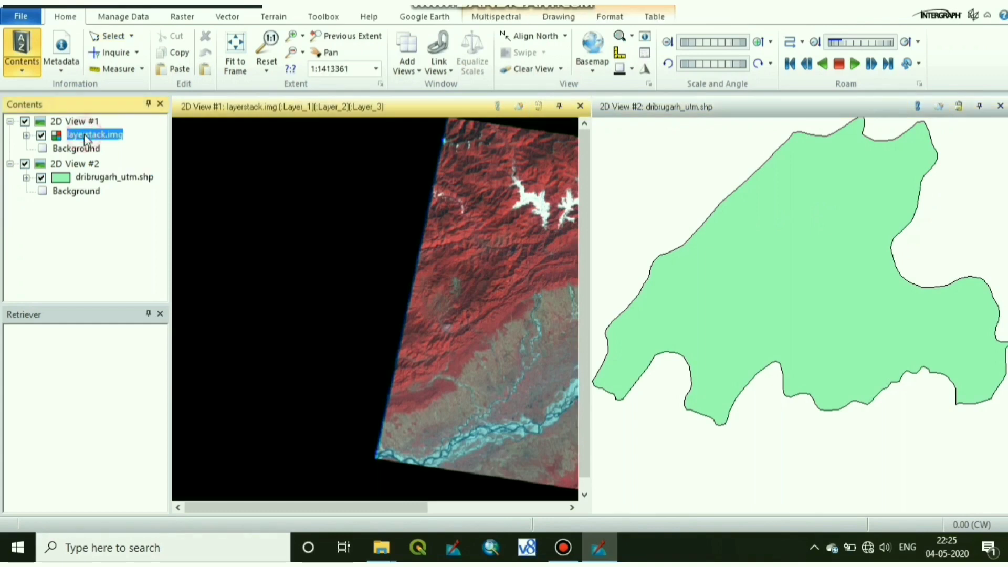
{"action": "left_click", "coordinate": [235, 44]}
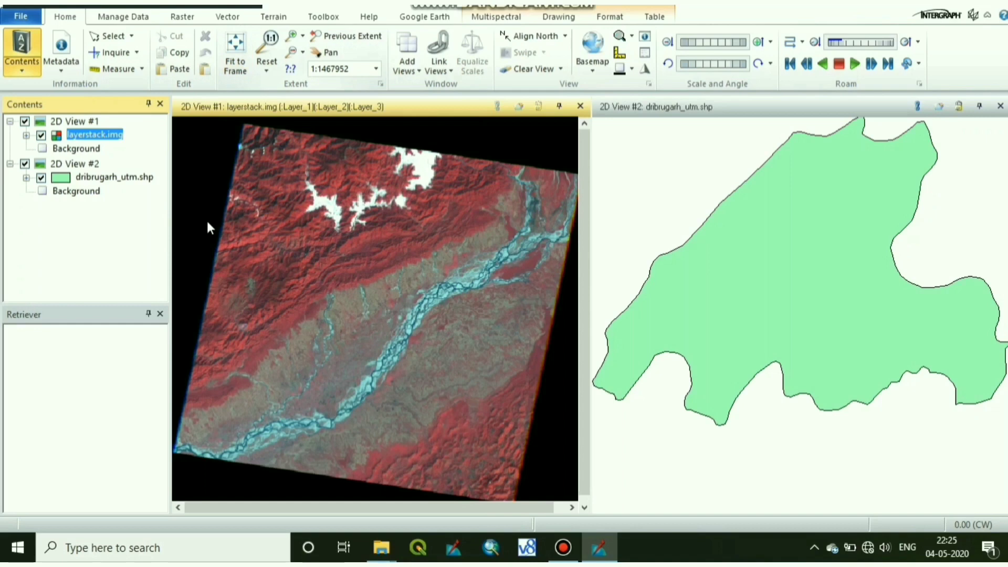
{"action": "left_click", "coordinate": [837, 267]}
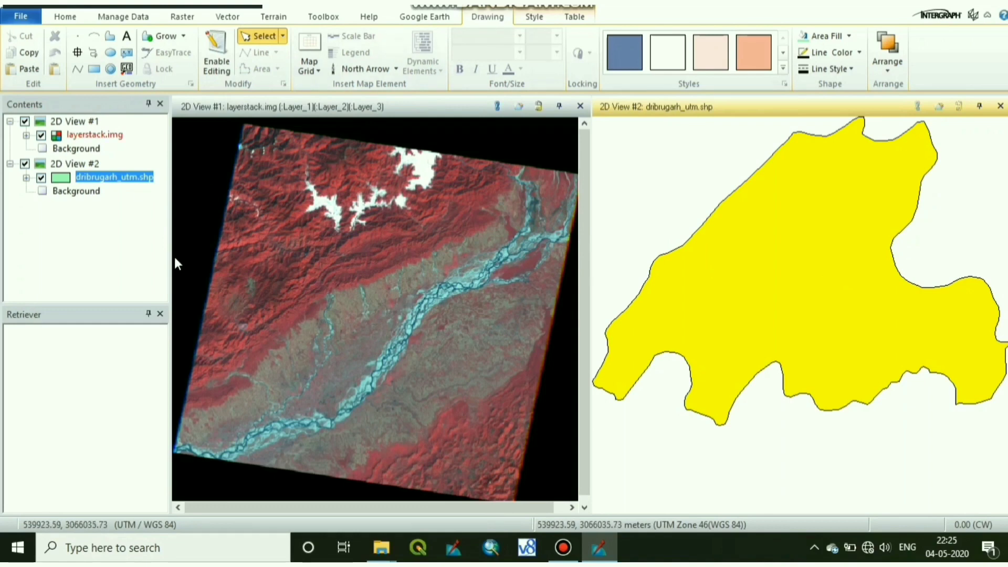
{"action": "left_click", "coordinate": [32, 57]}
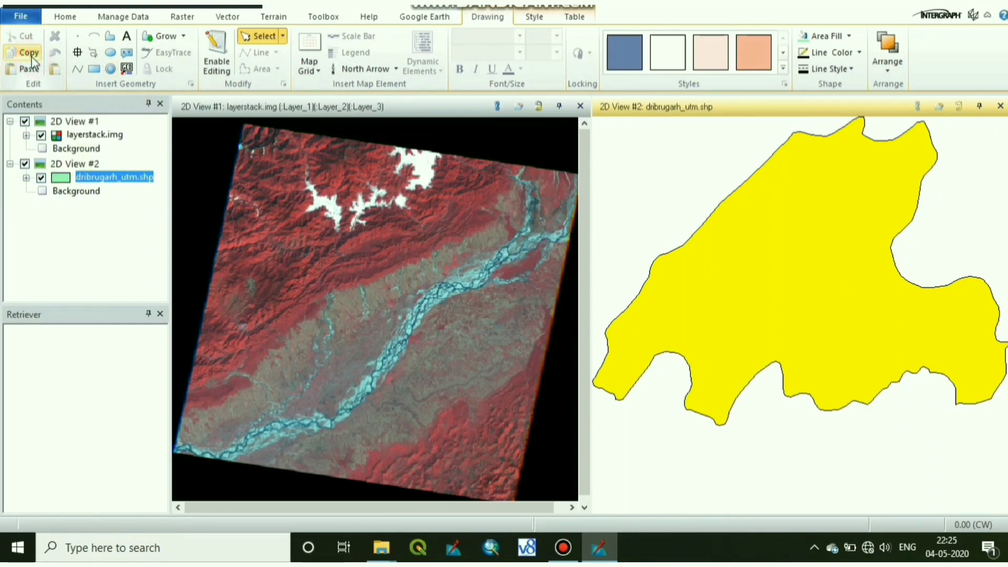
{"action": "left_click", "coordinate": [386, 108]}
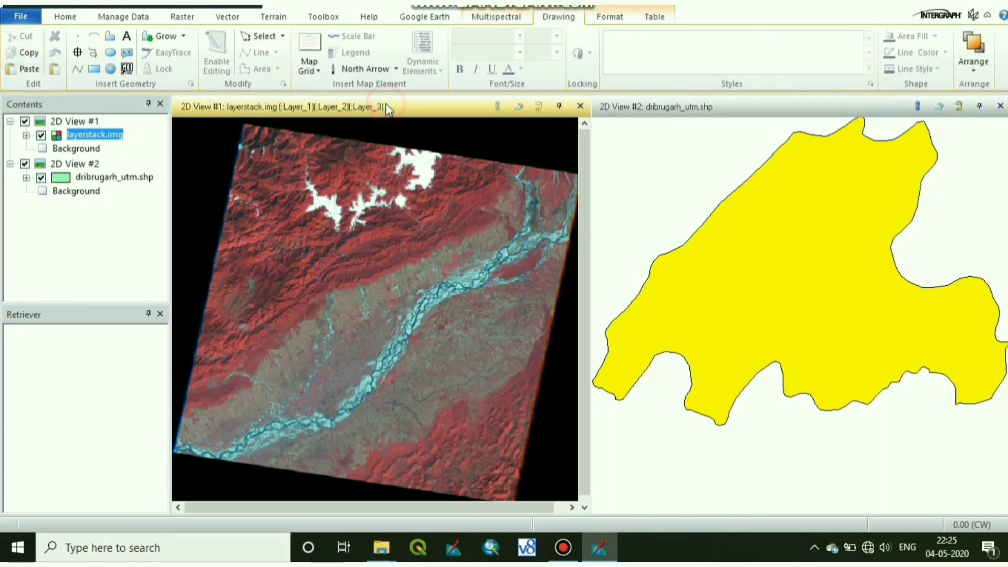
Step: Paste the copied Dibrugarh polygon into 2D View #1 as an AOI layer
{"action": "left_click", "coordinate": [54, 71]}
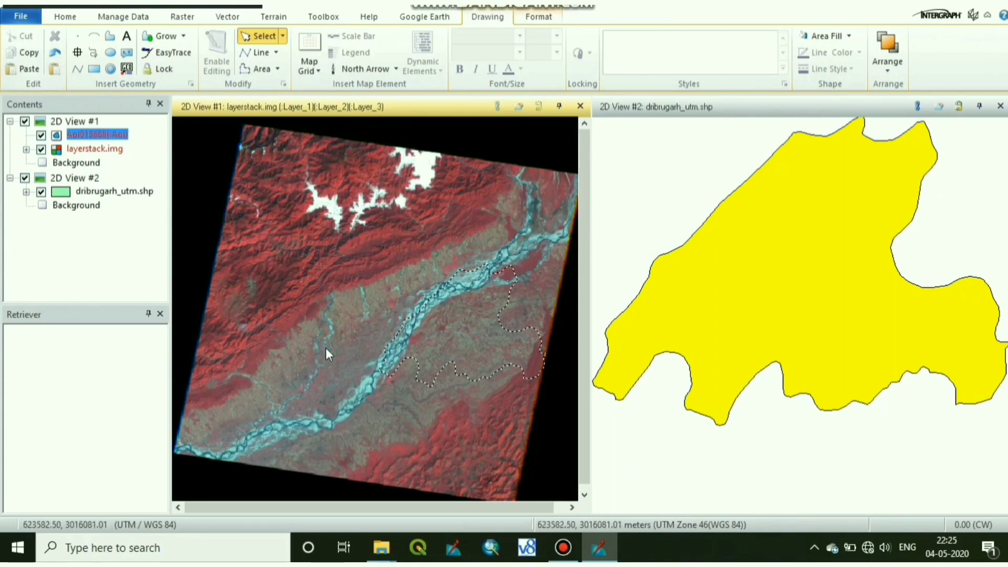
{"action": "scroll", "coordinate": [563, 417], "scroll_direction": "down", "scroll_amount": 1}
{"action": "scroll", "coordinate": [561, 418], "scroll_direction": "up", "scroll_amount": 2}
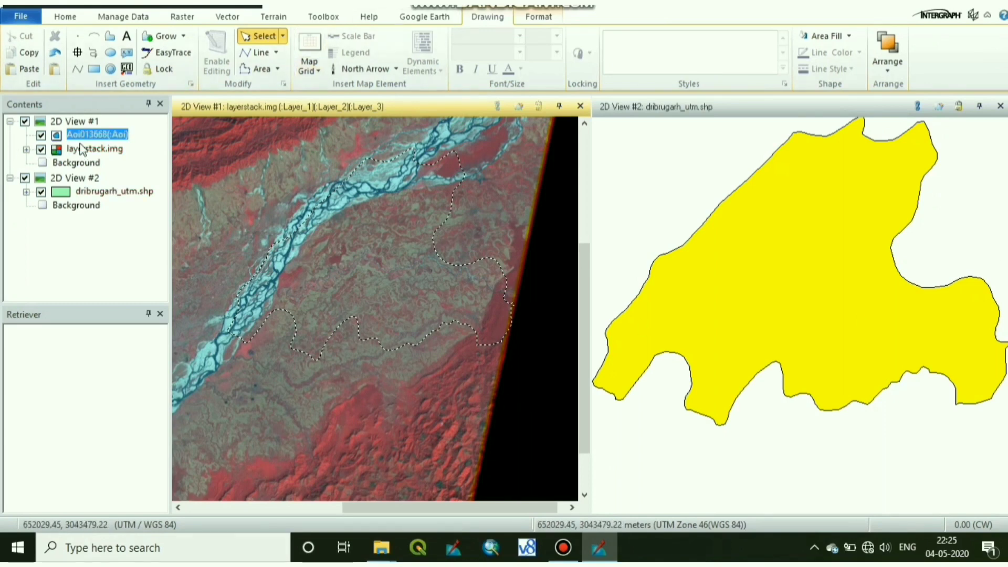
Step: Save the Aoi layer as G:/PROJECT/DIBRUGARH/dibru_aoi.aoi, overwriting the existing file
{"action": "right_click", "coordinate": [103, 140]}
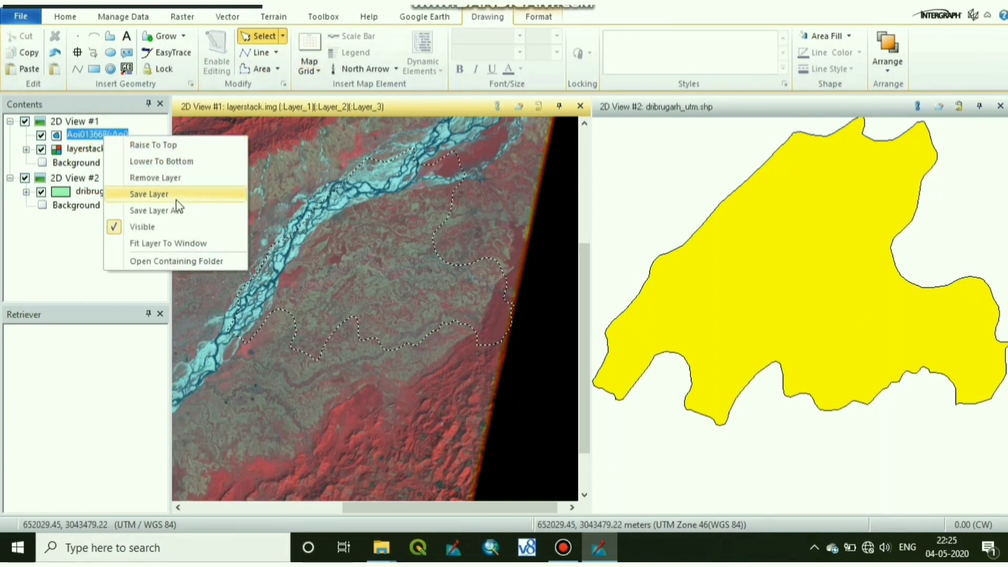
{"action": "left_click", "coordinate": [156, 212]}
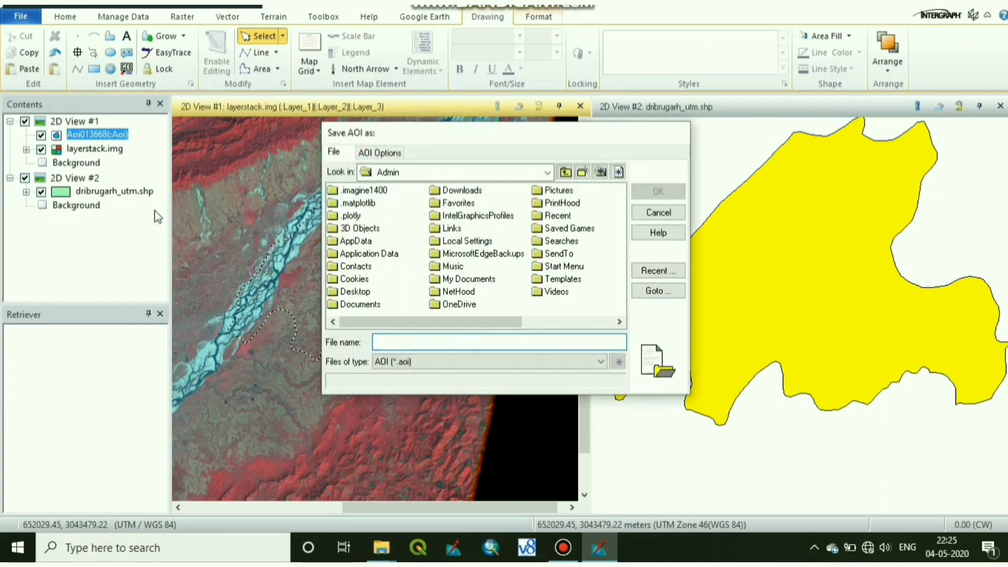
{"action": "left_click", "coordinate": [461, 173]}
{"action": "left_click", "coordinate": [390, 256]}
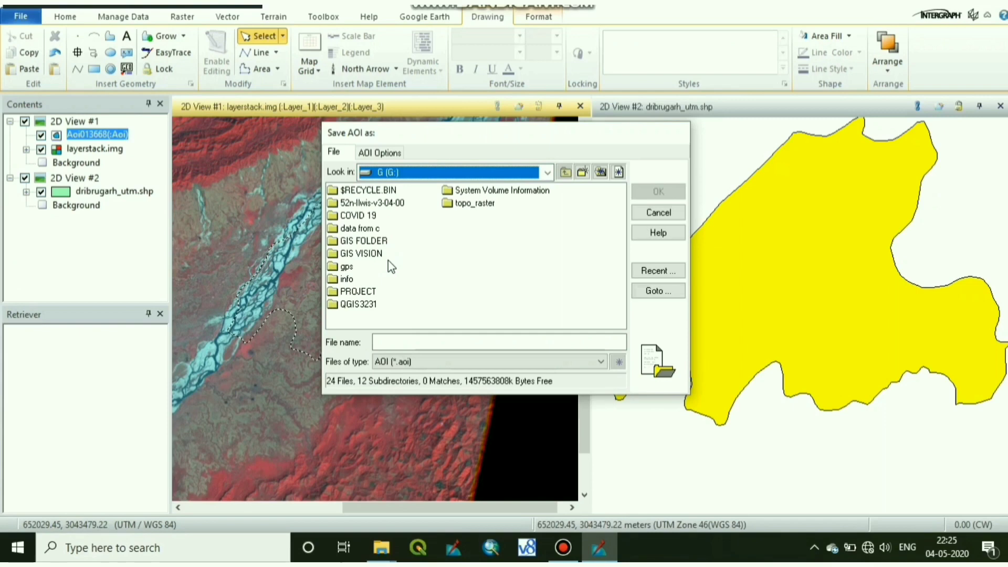
{"action": "double_click", "coordinate": [347, 298]}
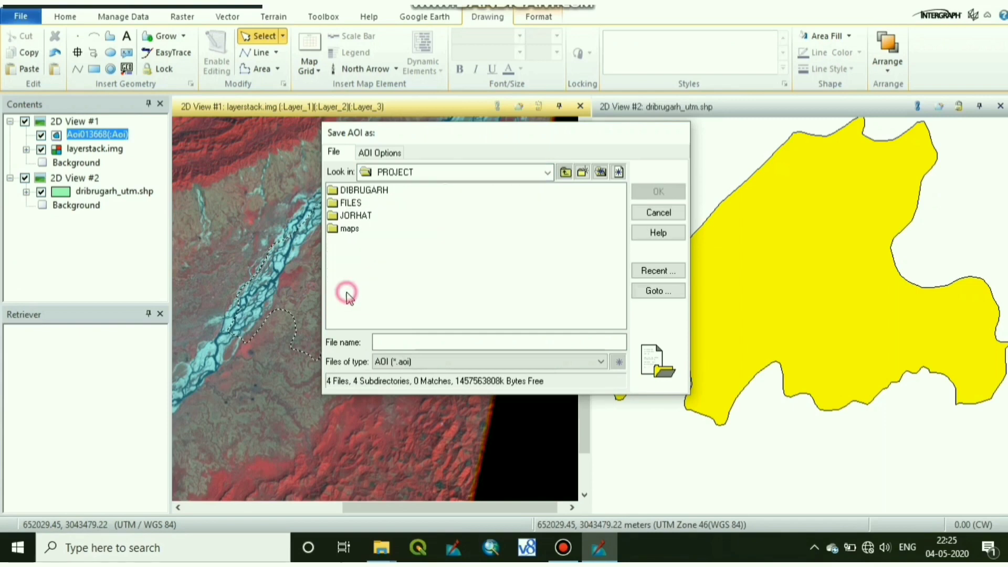
{"action": "left_click_drag", "start_coordinate": [465, 131], "coordinate": [465, 117]}
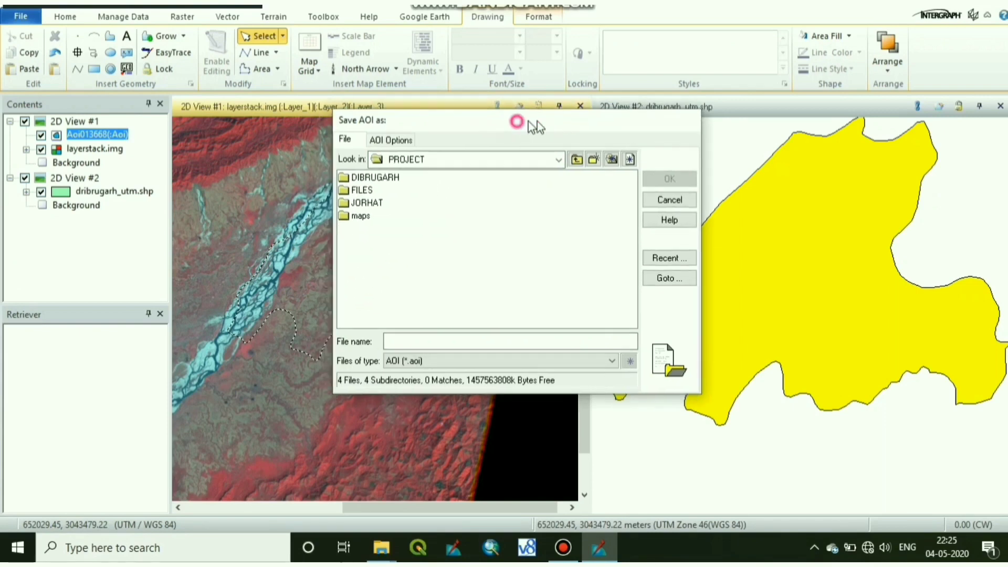
{"action": "left_click_drag", "start_coordinate": [571, 115], "coordinate": [704, 114]}
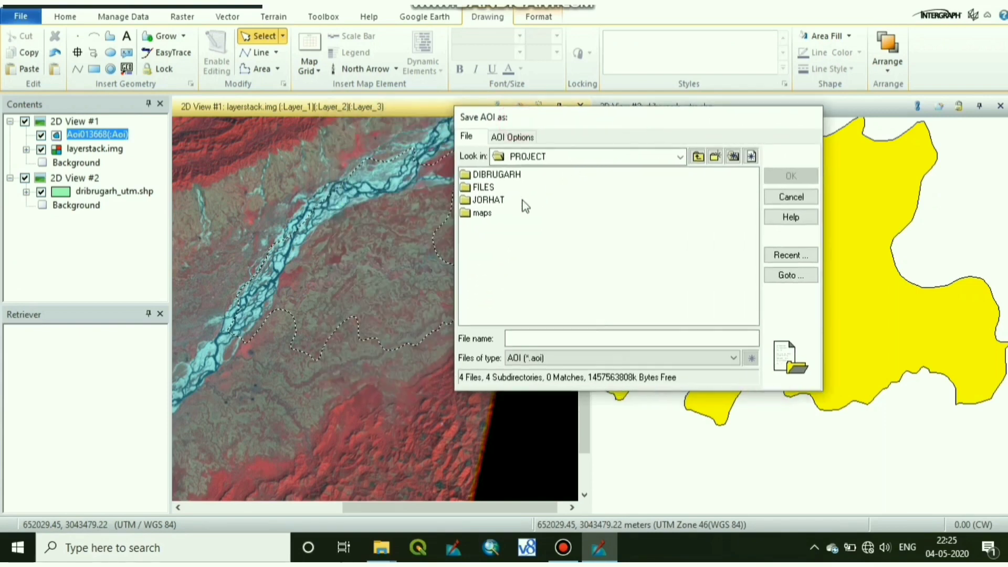
{"action": "double_click", "coordinate": [508, 176]}
{"action": "left_click", "coordinate": [489, 213]}
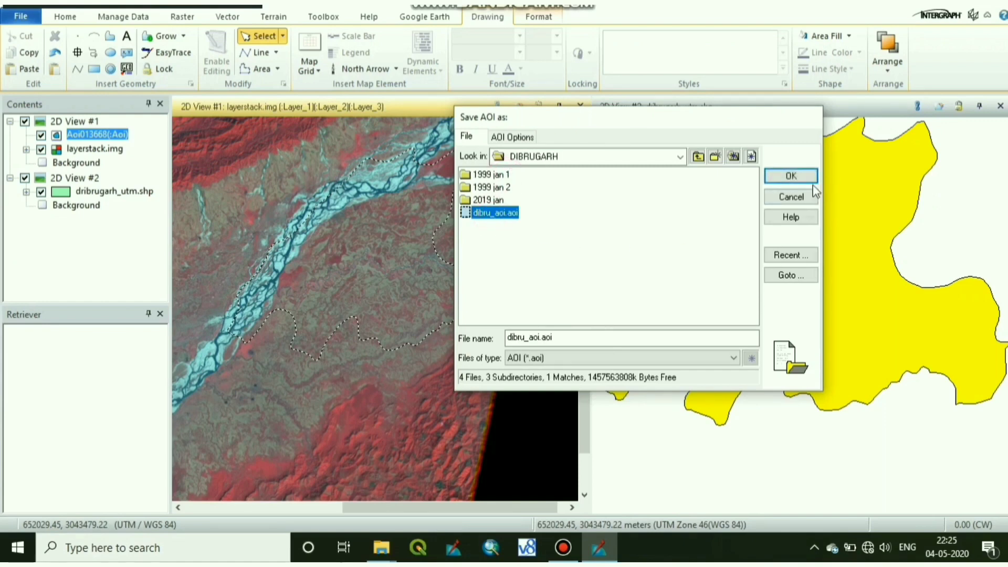
{"action": "left_click", "coordinate": [806, 178]}
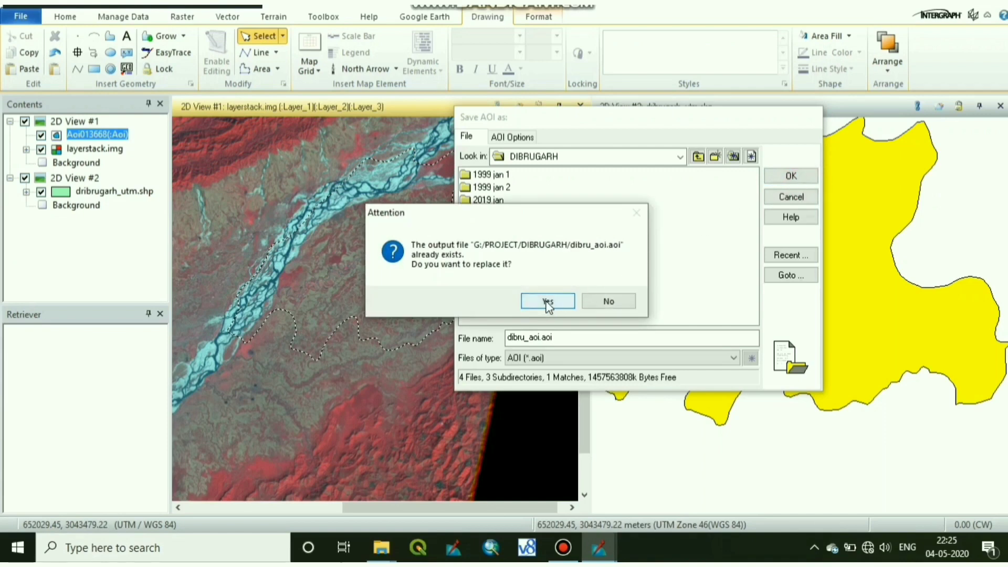
{"action": "left_click", "coordinate": [548, 303]}
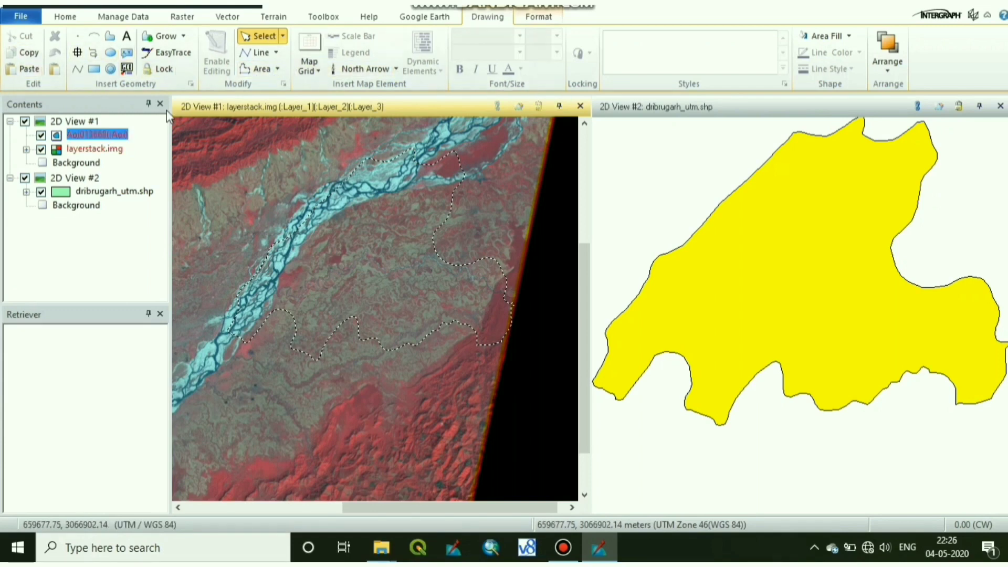
Step: Open the Subset Image tool from Raster's Subset & Chip menu
{"action": "left_click", "coordinate": [186, 23]}
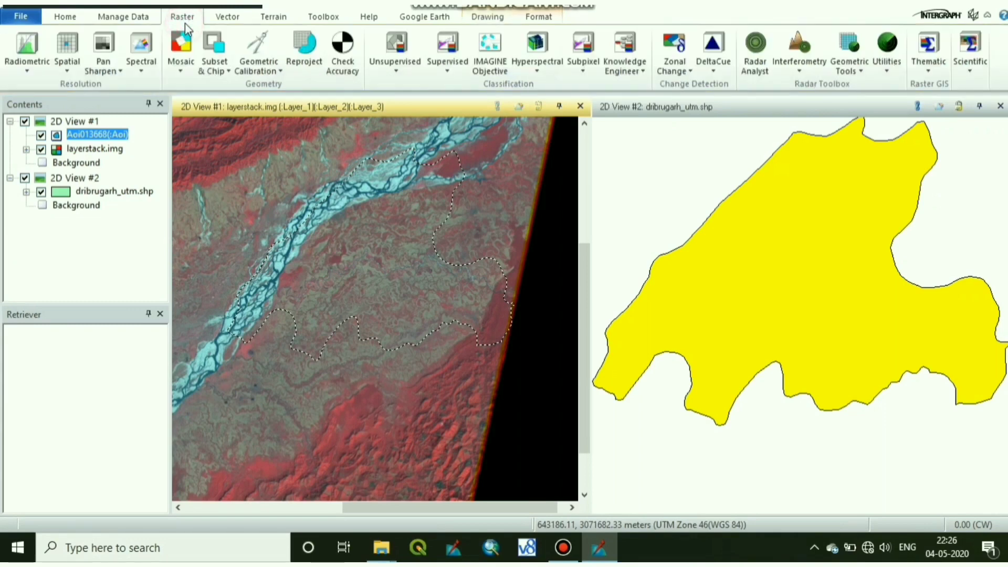
{"action": "left_click", "coordinate": [225, 71]}
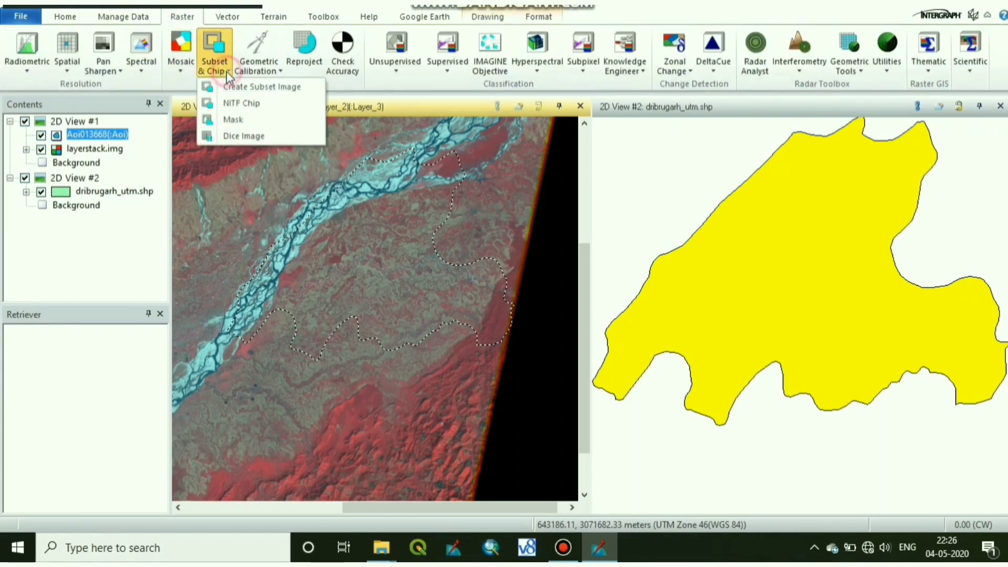
{"action": "left_click", "coordinate": [288, 86]}
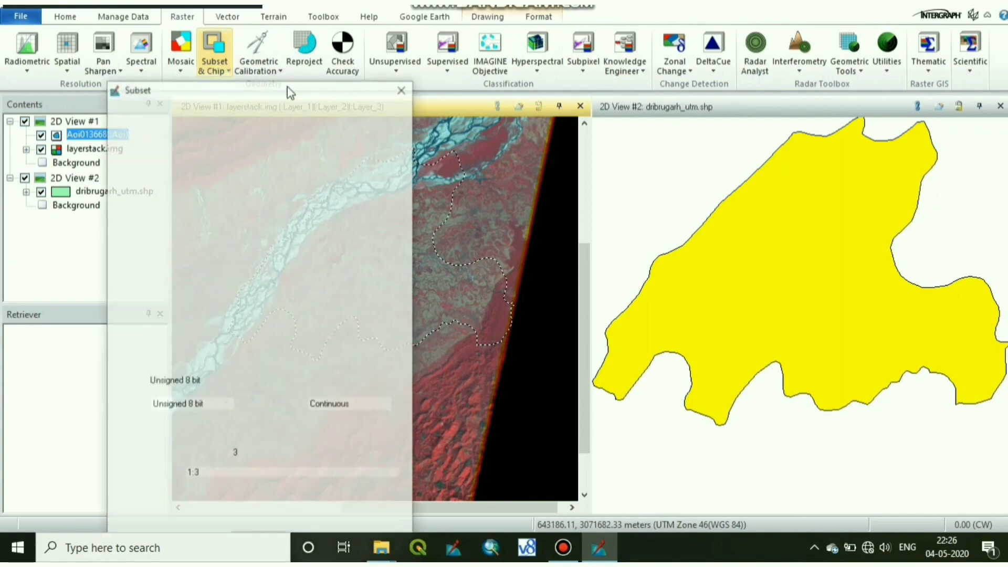
{"action": "left_click_drag", "start_coordinate": [267, 88], "coordinate": [537, 62]}
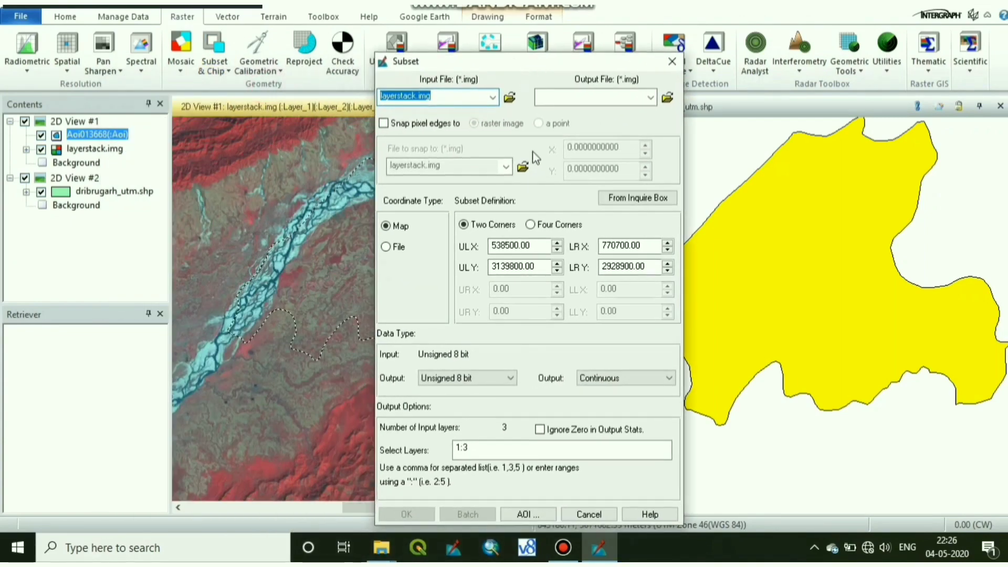
Step: Set the output to G:/PROJECT/DIBRUGARH/1999 jan 2/subset.img, replacing the existing file
{"action": "left_click", "coordinate": [667, 98]}
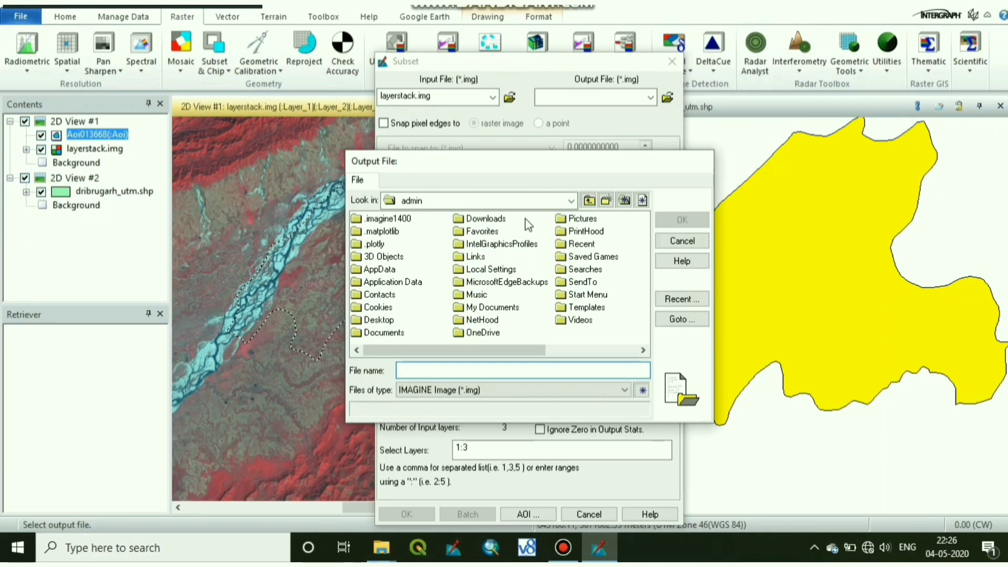
{"action": "left_click", "coordinate": [508, 200]}
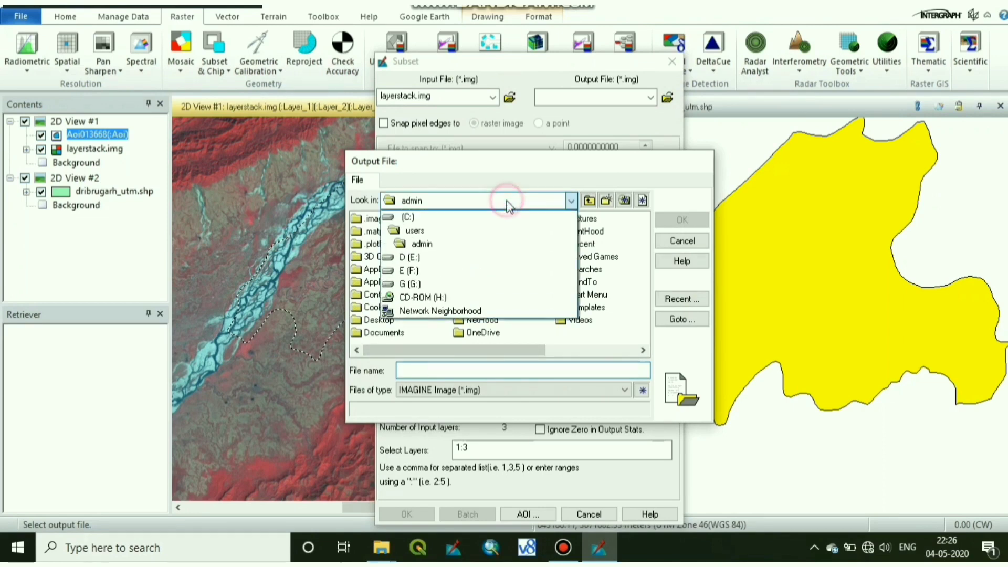
{"action": "left_click", "coordinate": [427, 286]}
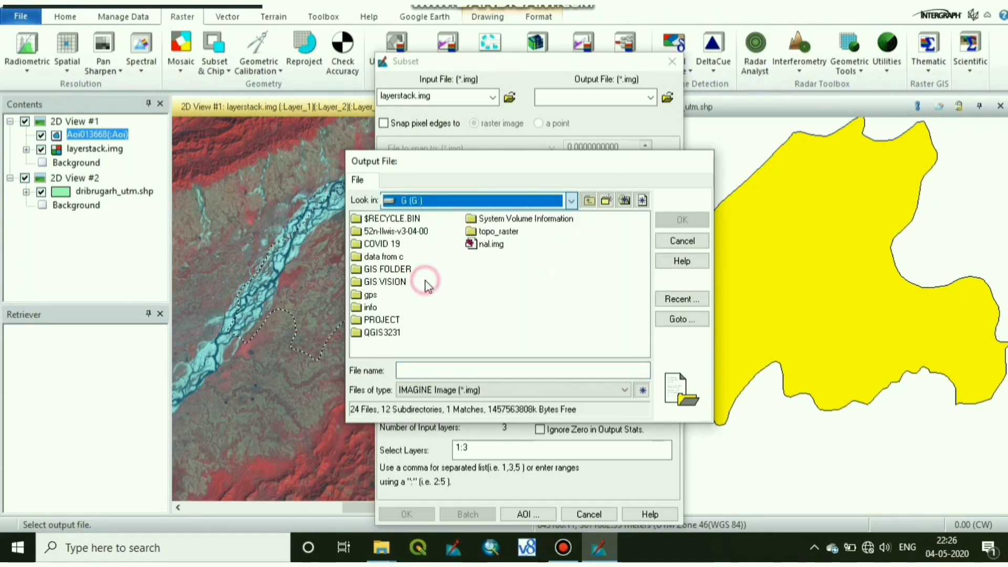
{"action": "double_click", "coordinate": [384, 321]}
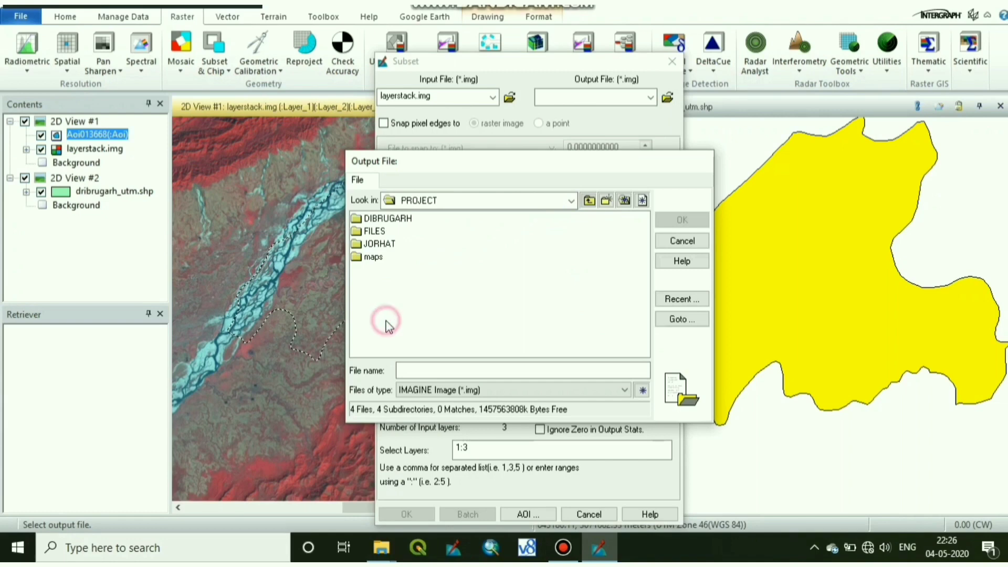
{"action": "double_click", "coordinate": [385, 220]}
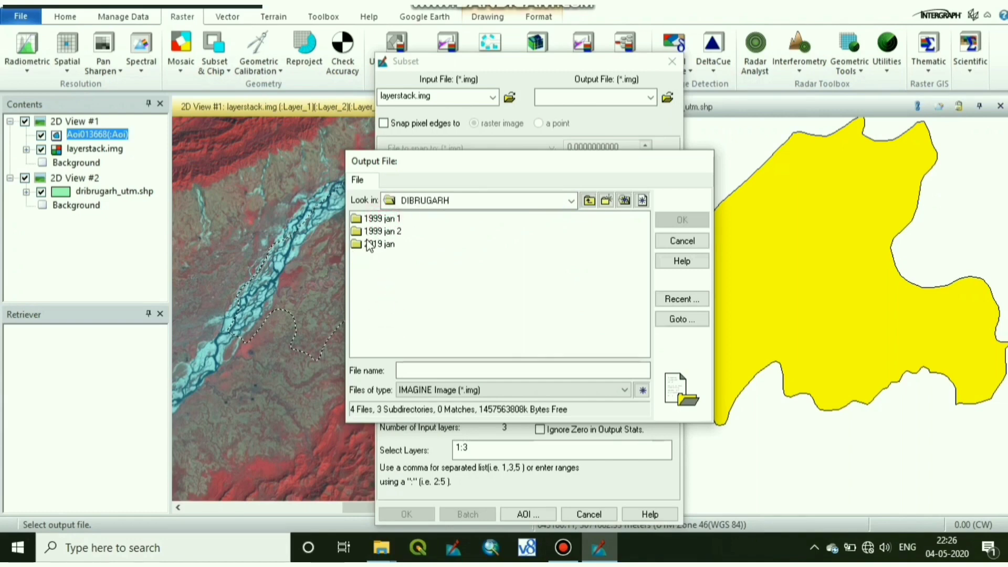
{"action": "double_click", "coordinate": [382, 230]}
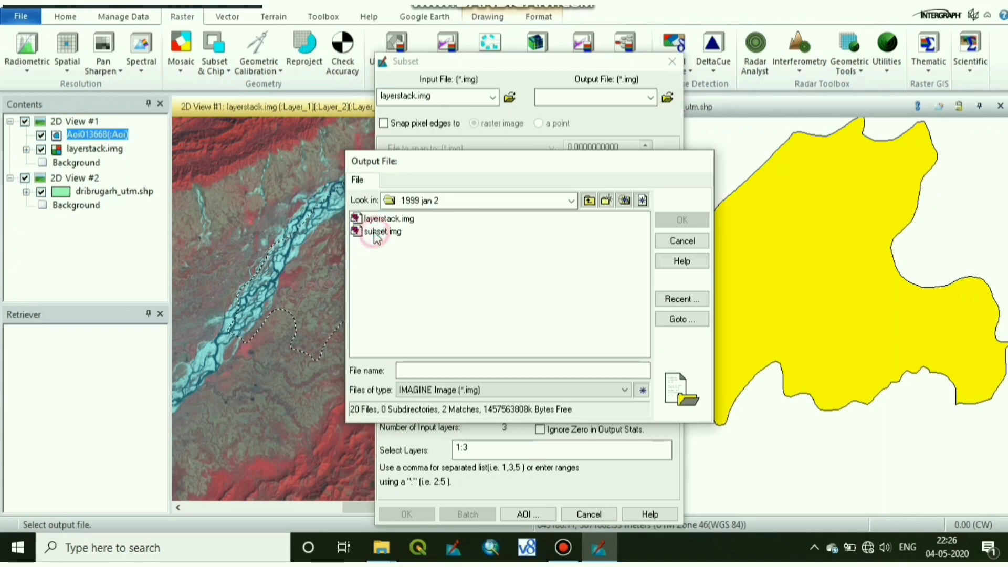
{"action": "left_click", "coordinate": [384, 231]}
{"action": "left_click", "coordinate": [704, 220]}
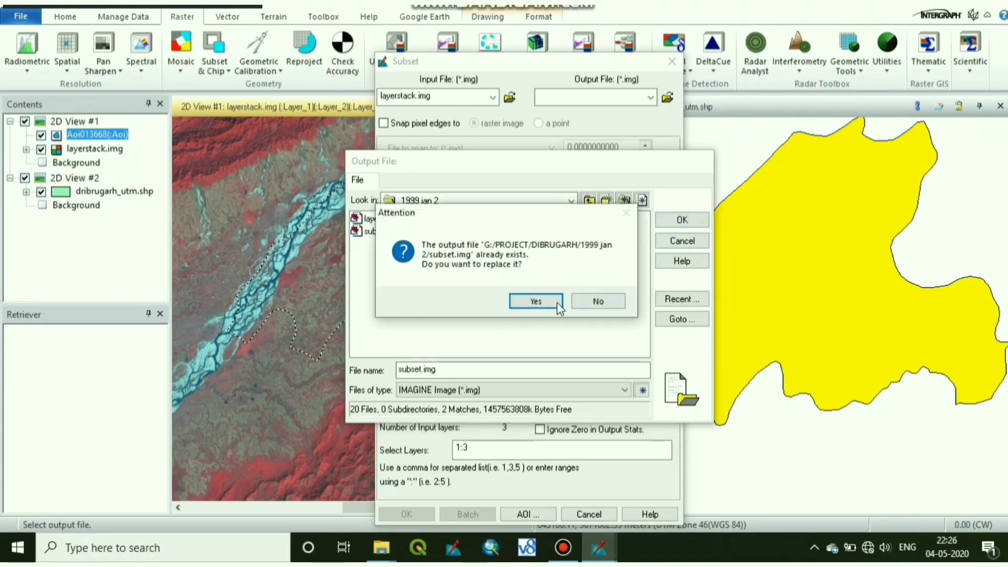
{"action": "left_click", "coordinate": [531, 300]}
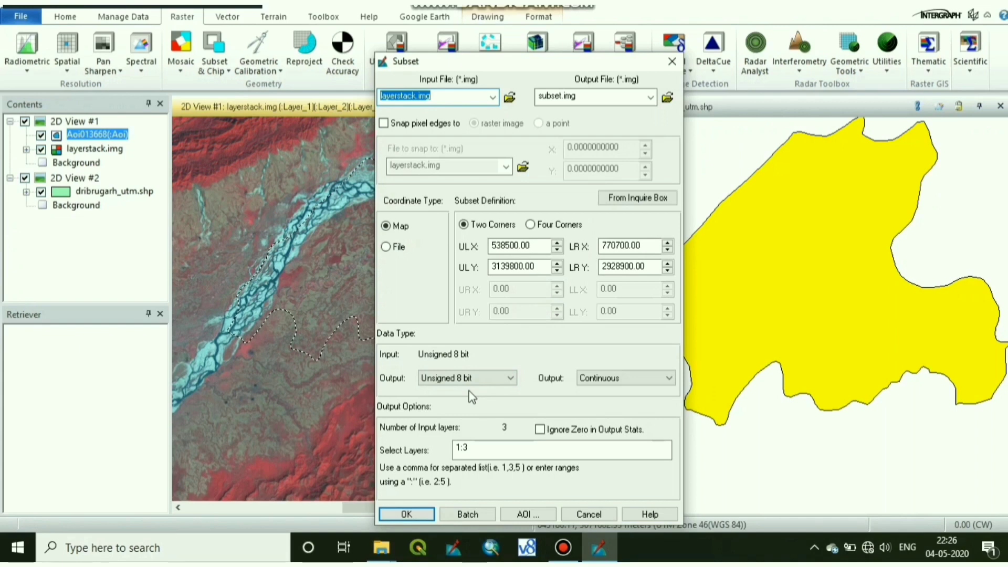
Step: Use G:\PROJECT\DIBRUGARH\dibru_aoi.aoi as the AOI file and run the subset
{"action": "left_click", "coordinate": [526, 514]}
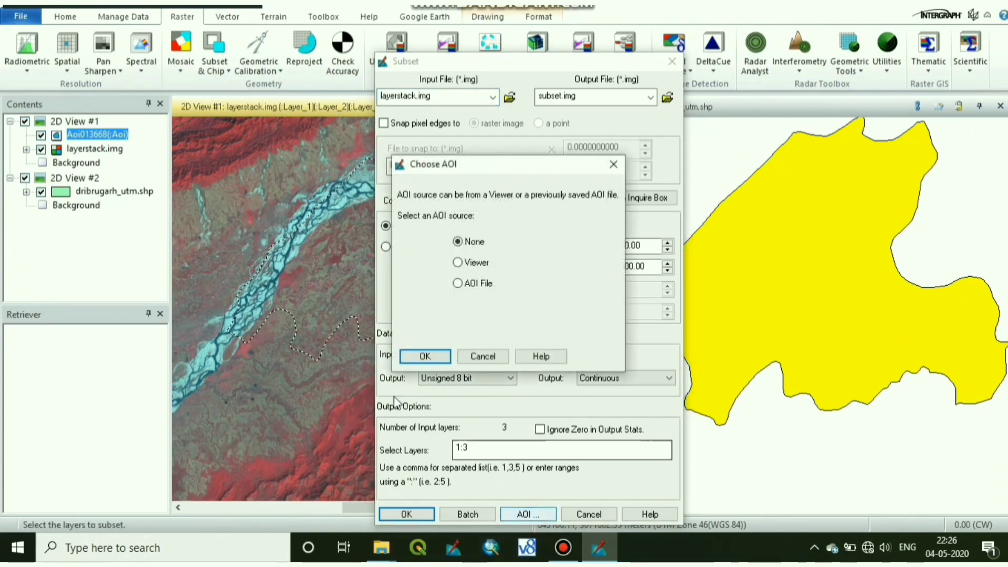
{"action": "left_click", "coordinate": [459, 284]}
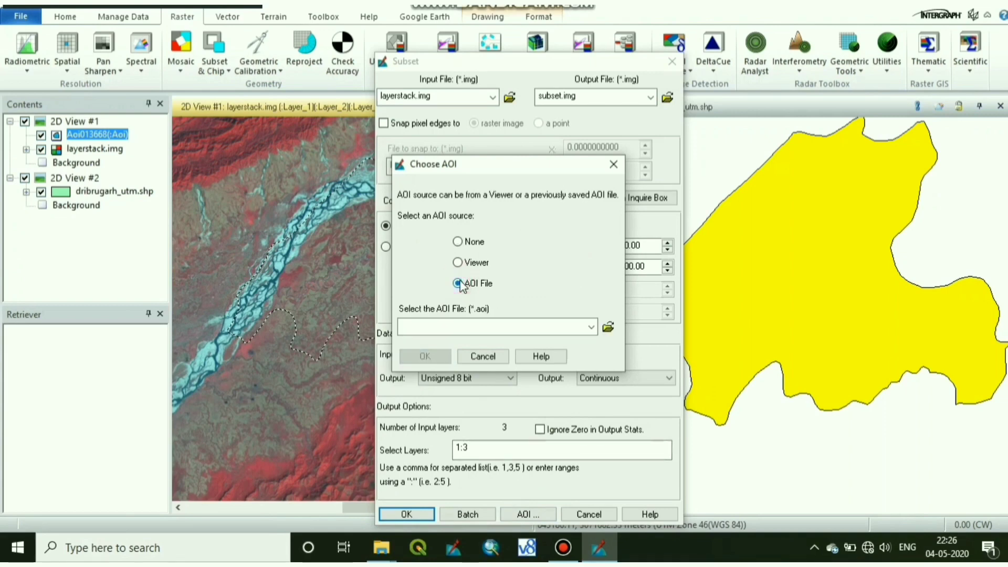
{"action": "left_click", "coordinate": [608, 328]}
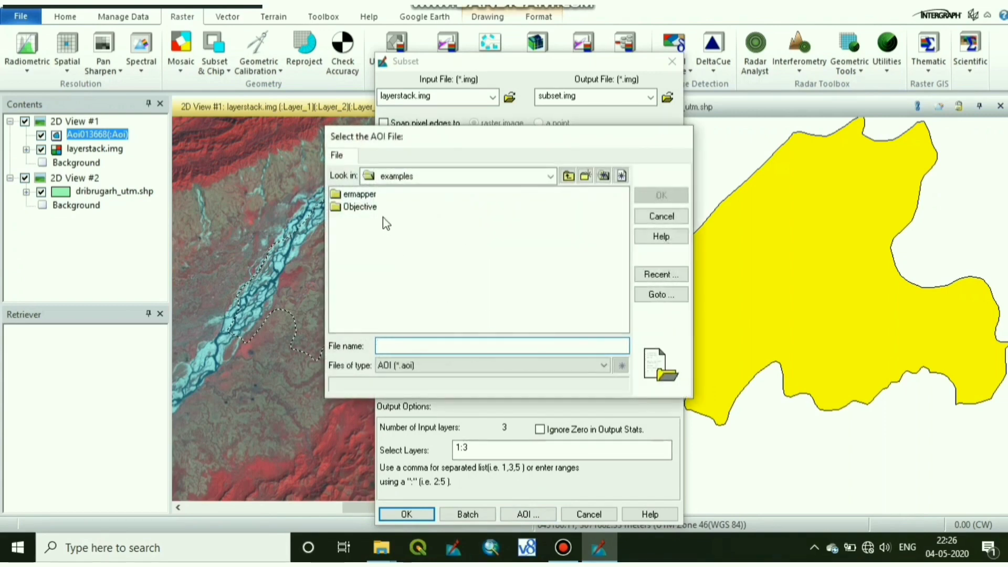
{"action": "left_click", "coordinate": [406, 179]}
{"action": "left_click", "coordinate": [391, 292]}
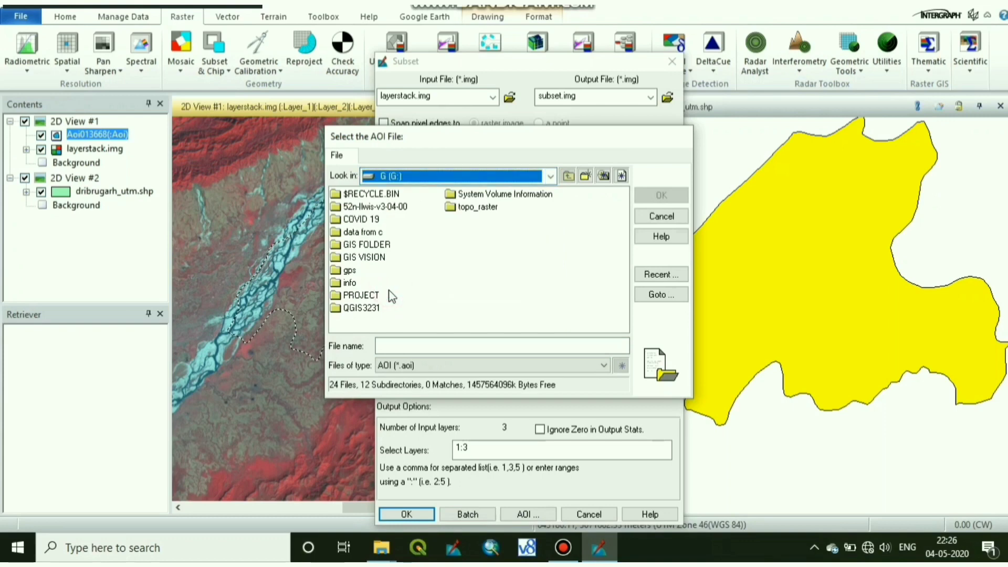
{"action": "double_click", "coordinate": [347, 296]}
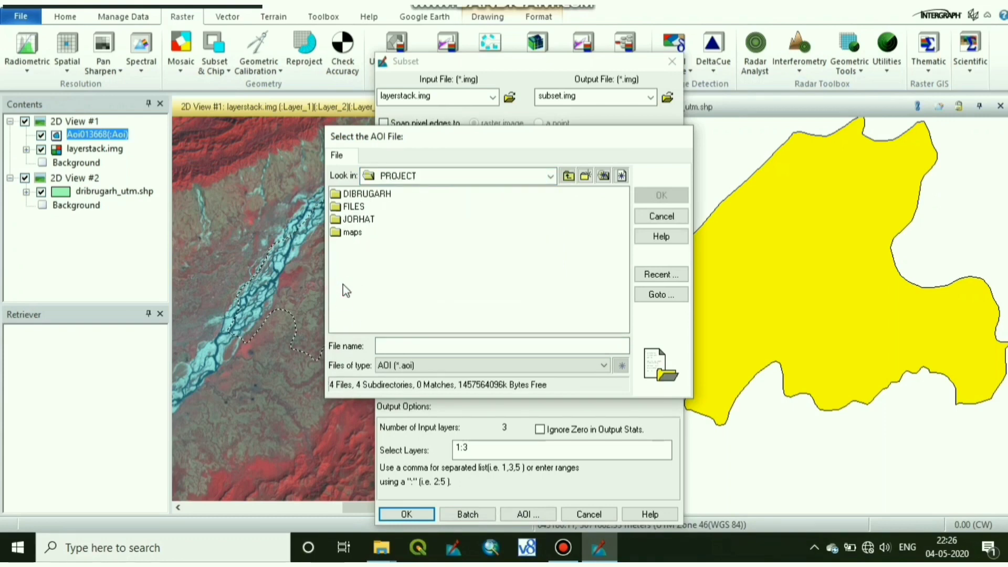
{"action": "double_click", "coordinate": [365, 195]}
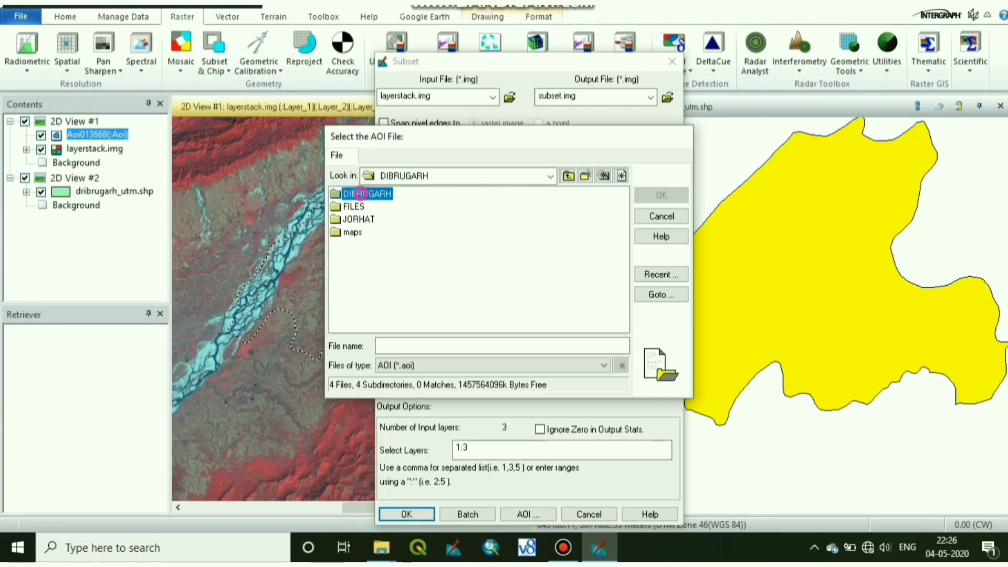
{"action": "left_click", "coordinate": [359, 233]}
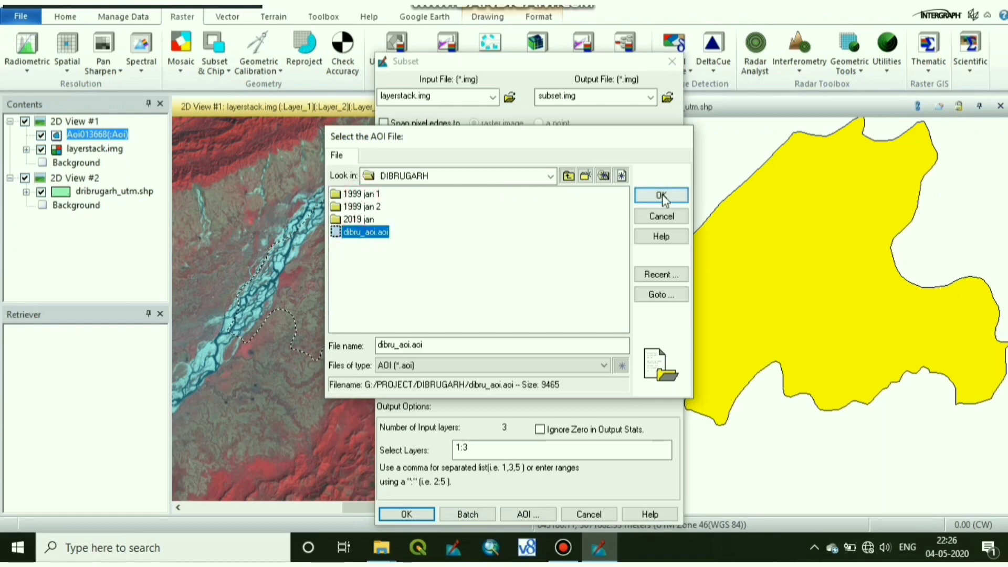
{"action": "left_click", "coordinate": [663, 196]}
{"action": "left_click", "coordinate": [425, 357]}
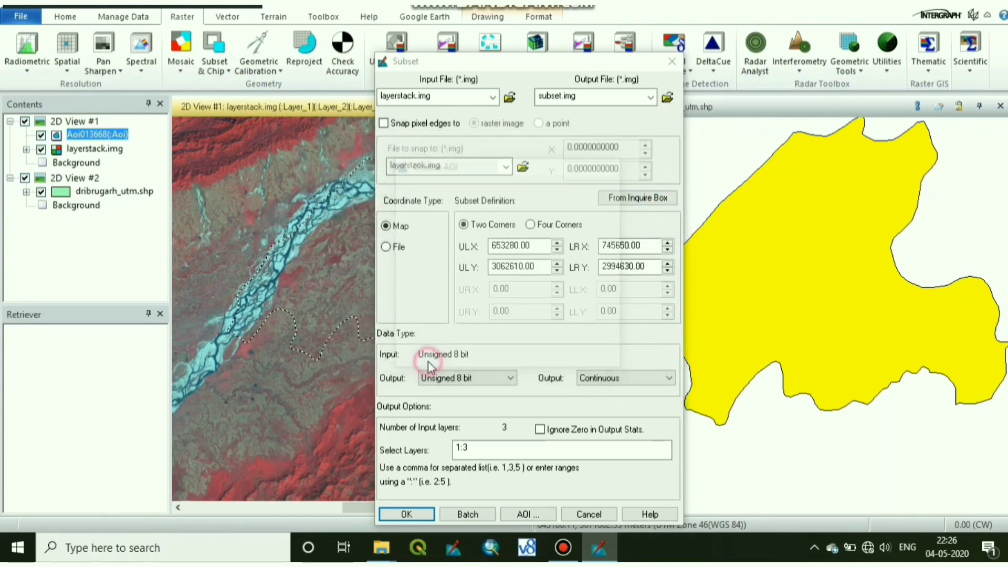
{"action": "left_click", "coordinate": [407, 515]}
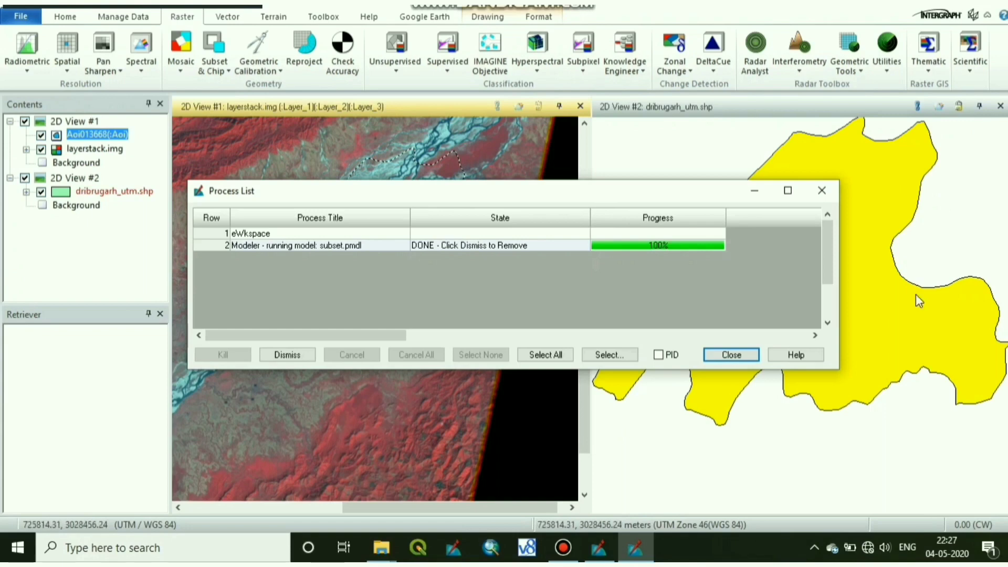
Step: Close the finished Process List and remove dibrugarh_utm.shp from 2D View #2
{"action": "left_click", "coordinate": [731, 355]}
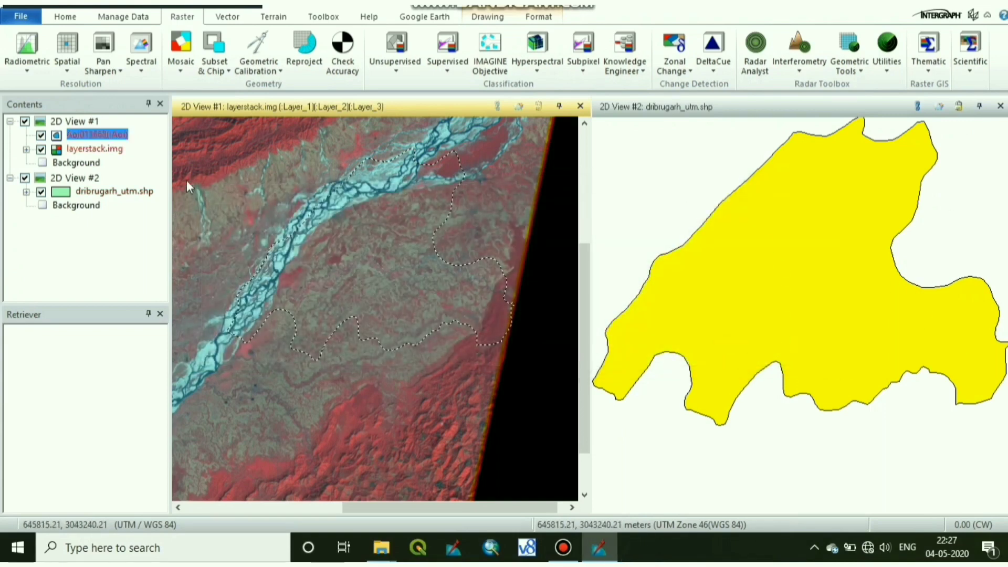
{"action": "left_click", "coordinate": [87, 179]}
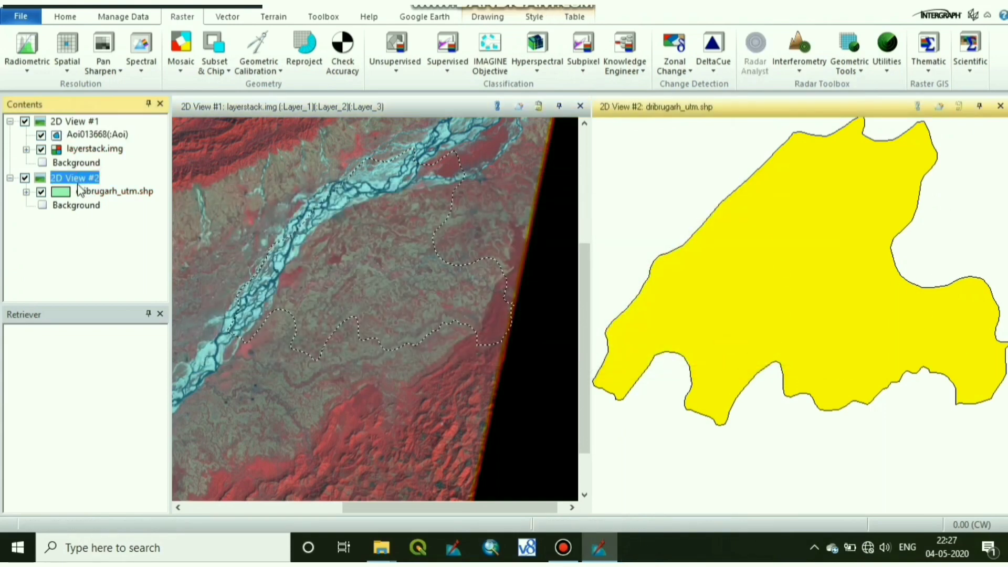
{"action": "left_click", "coordinate": [79, 192]}
{"action": "right_click", "coordinate": [73, 197]}
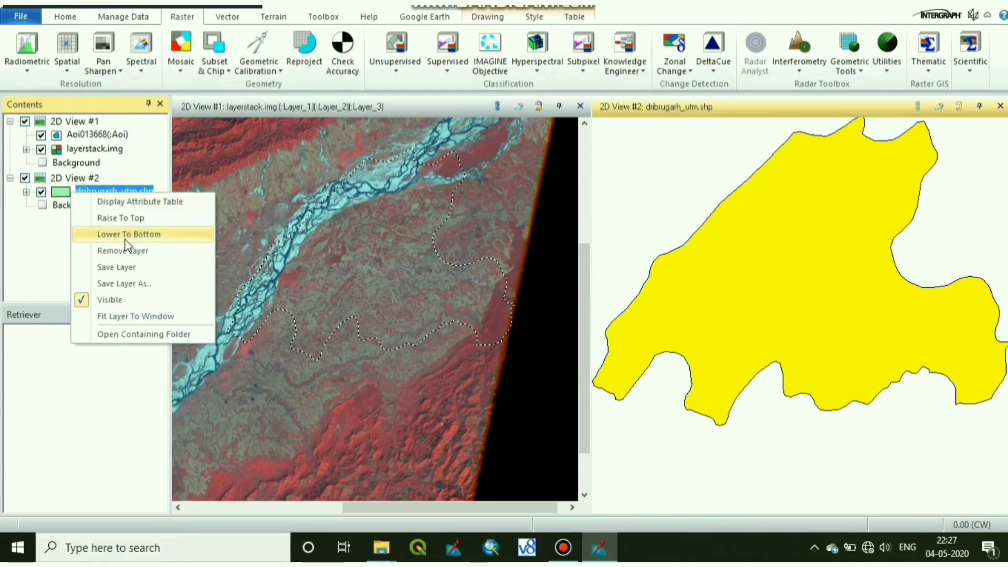
{"action": "left_click", "coordinate": [126, 249]}
Step: Open subset.img from the 1999 jan 2 folder in 2D View #2, fitted to frame
{"action": "right_click", "coordinate": [69, 181]}
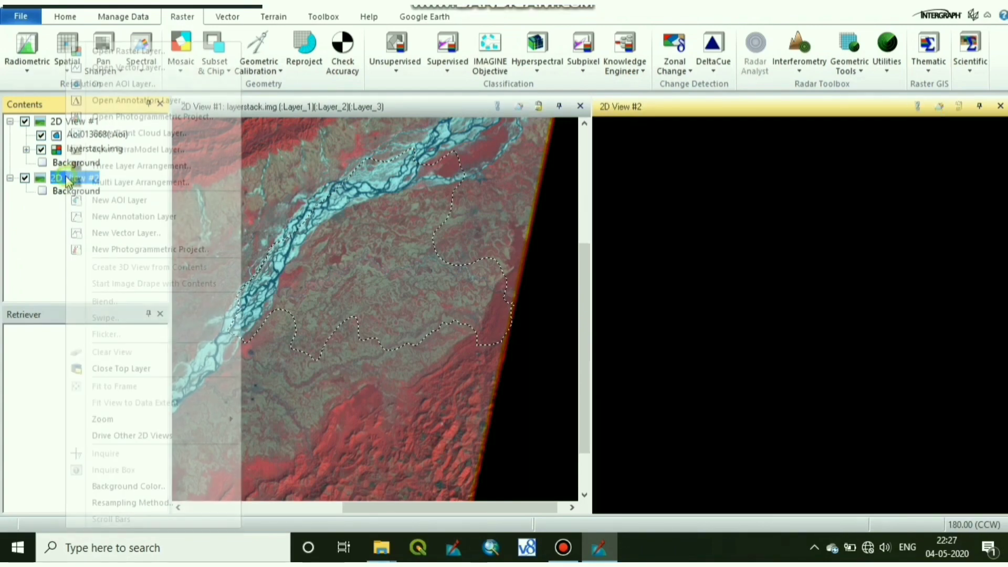
{"action": "left_click", "coordinate": [154, 52]}
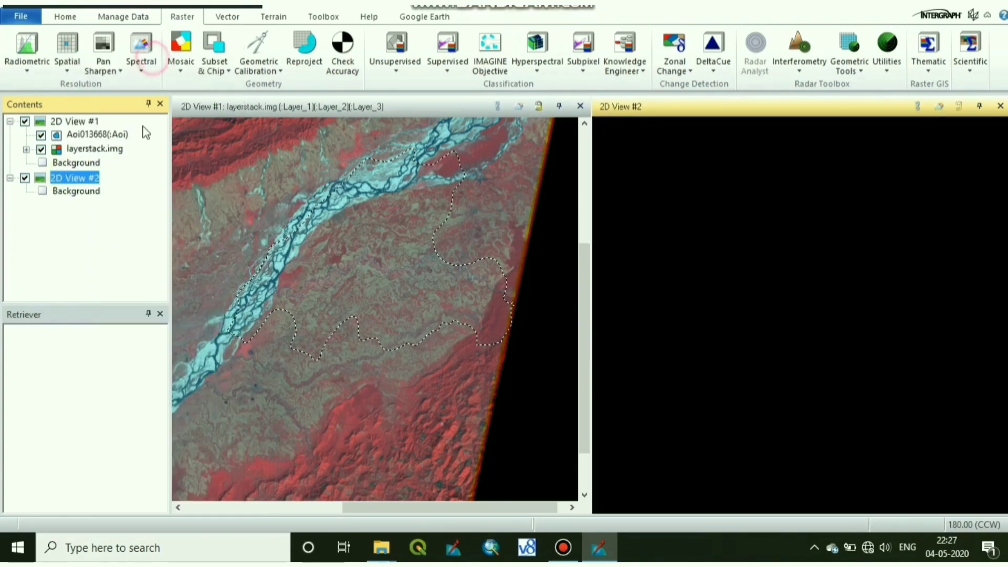
{"action": "left_click", "coordinate": [441, 184]}
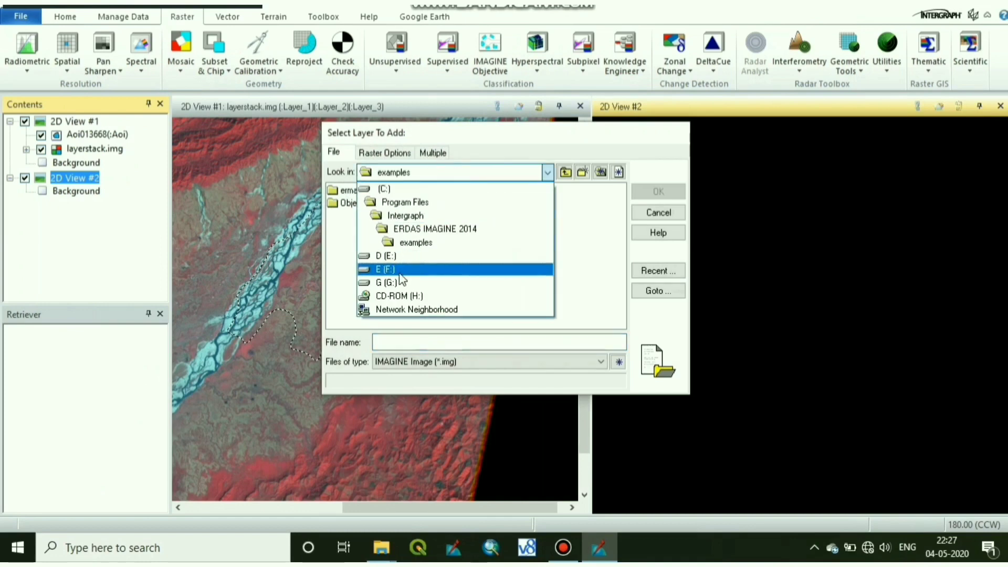
{"action": "left_click", "coordinate": [394, 271]}
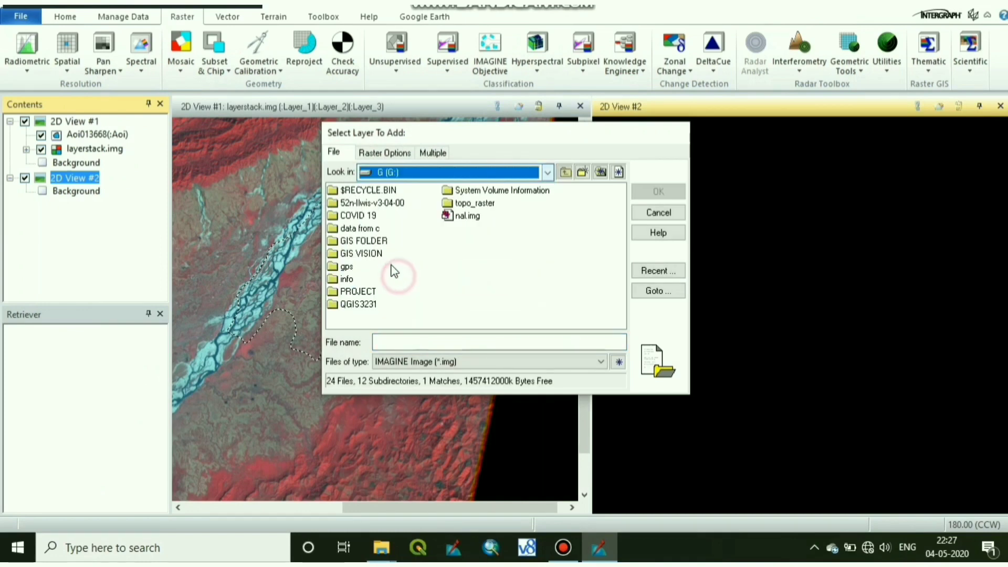
{"action": "double_click", "coordinate": [371, 294]}
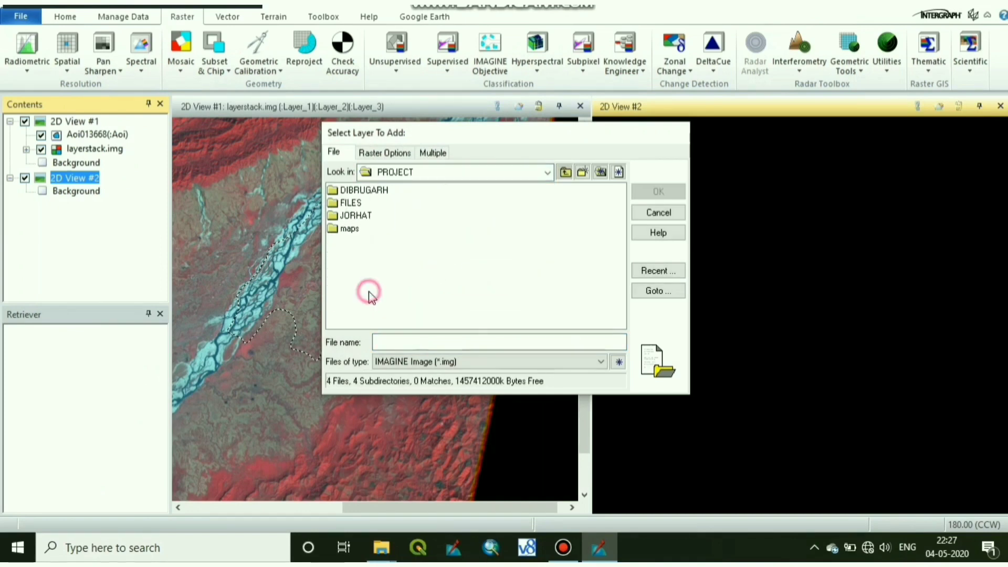
{"action": "double_click", "coordinate": [354, 191]}
{"action": "double_click", "coordinate": [359, 203]}
{"action": "left_click", "coordinate": [358, 203]}
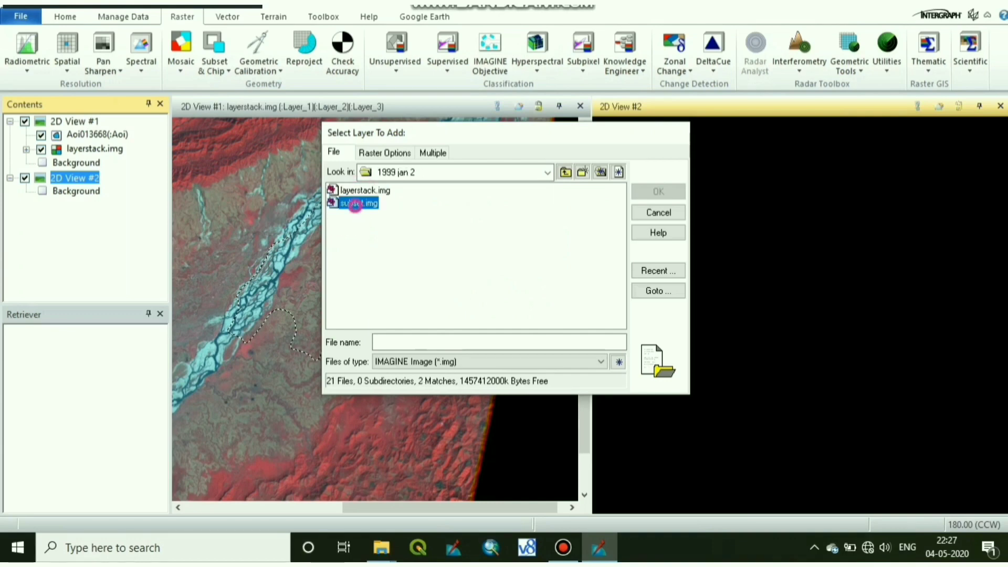
{"action": "left_click", "coordinate": [658, 192]}
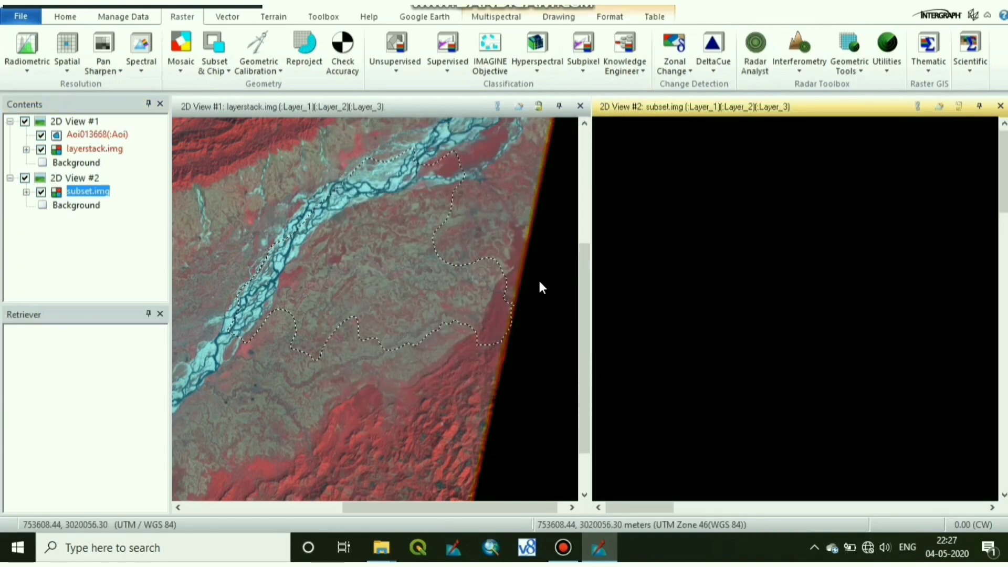
{"action": "left_click", "coordinate": [57, 19]}
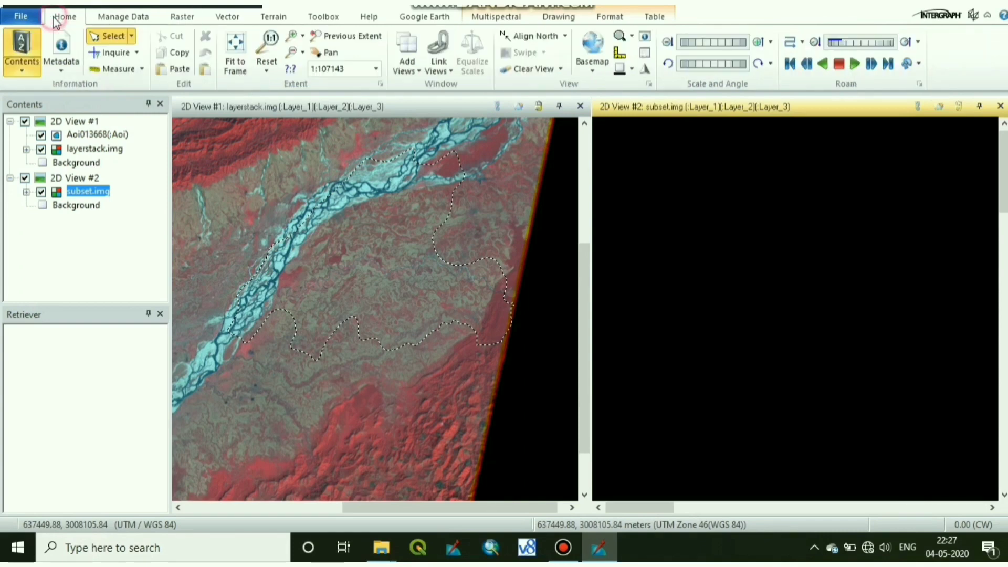
{"action": "left_click", "coordinate": [244, 58]}
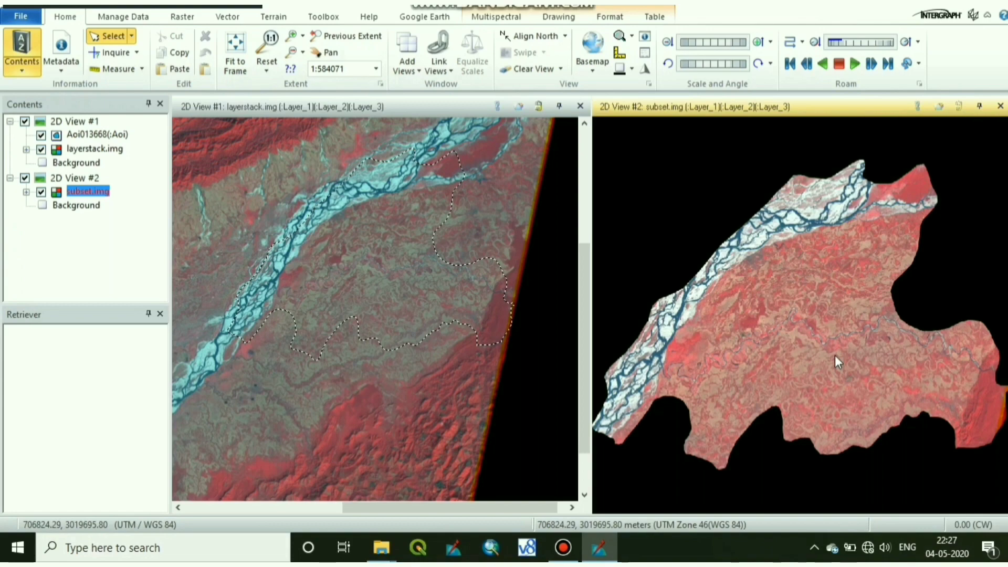
Step: Close the layerstack.img view and refit subset.img to fill the workspace
{"action": "left_click", "coordinate": [580, 107]}
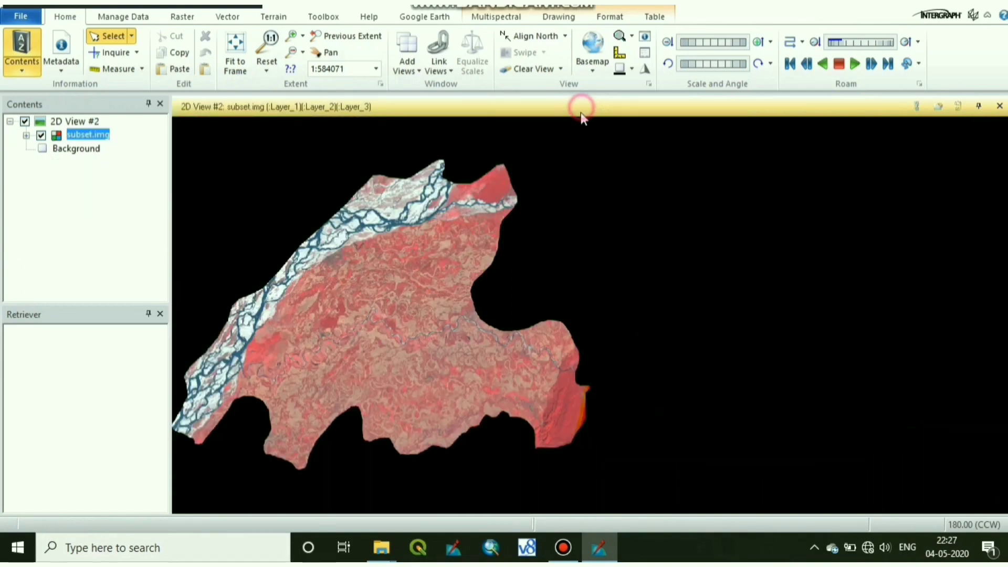
{"action": "left_click", "coordinate": [235, 49]}
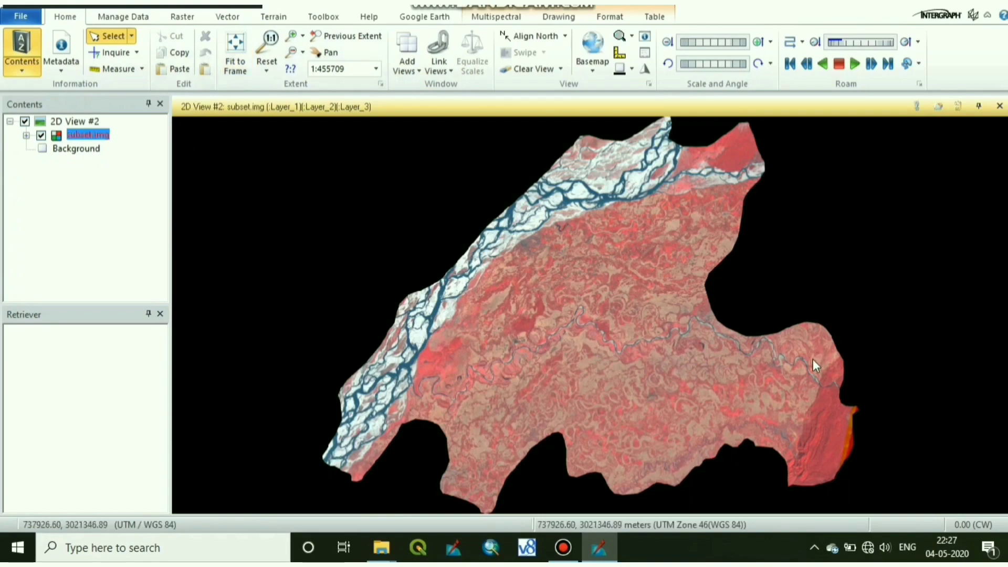